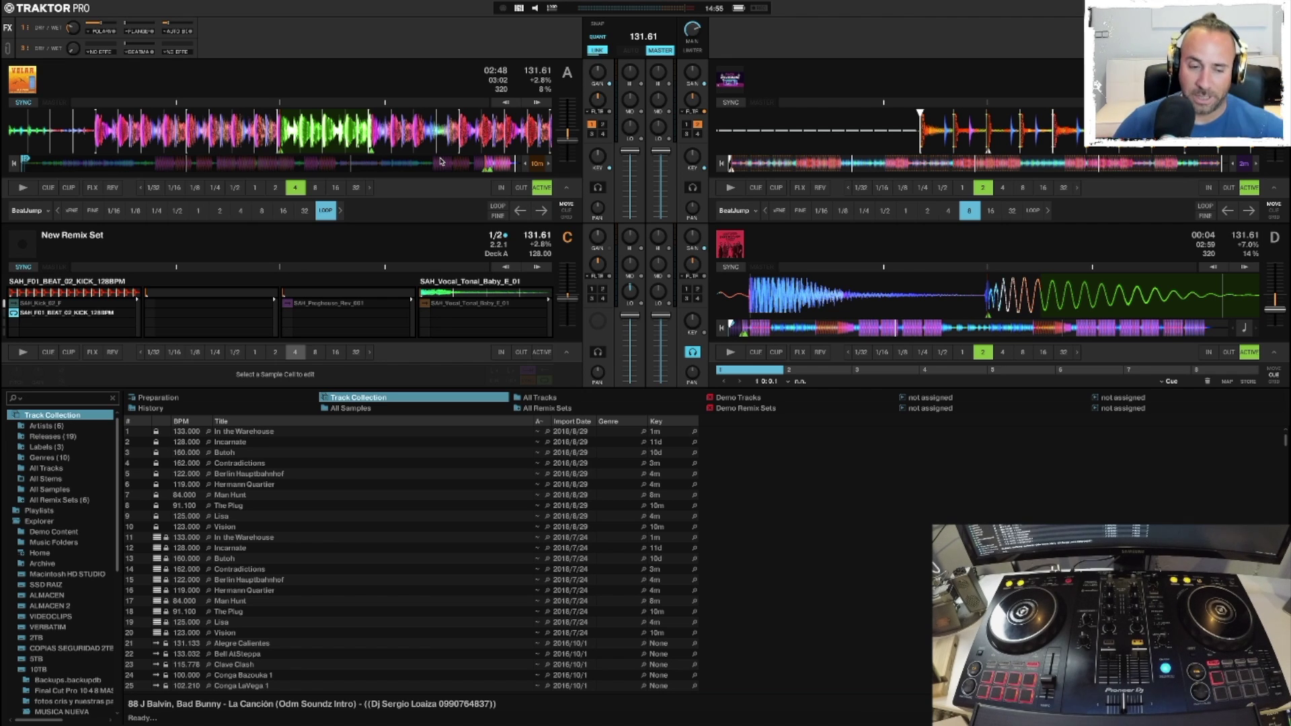
{"action": "key", "text": "space"}
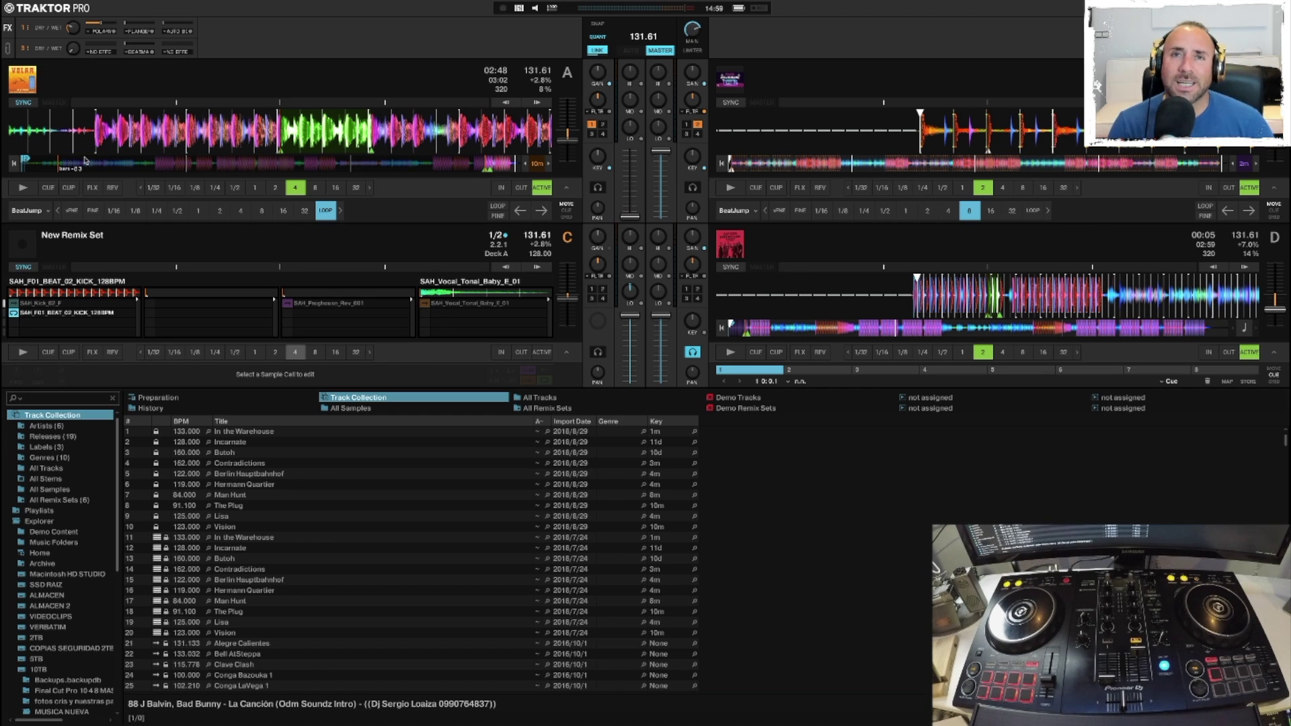
Switch to Finder and look through the MKZ4DECKS_2_30 and MKZ4DECKS_31_32 subfolders of DDJ400_TRAKTOR, leaving both collapsed.
{"action": "key", "text": "super+Tab"}
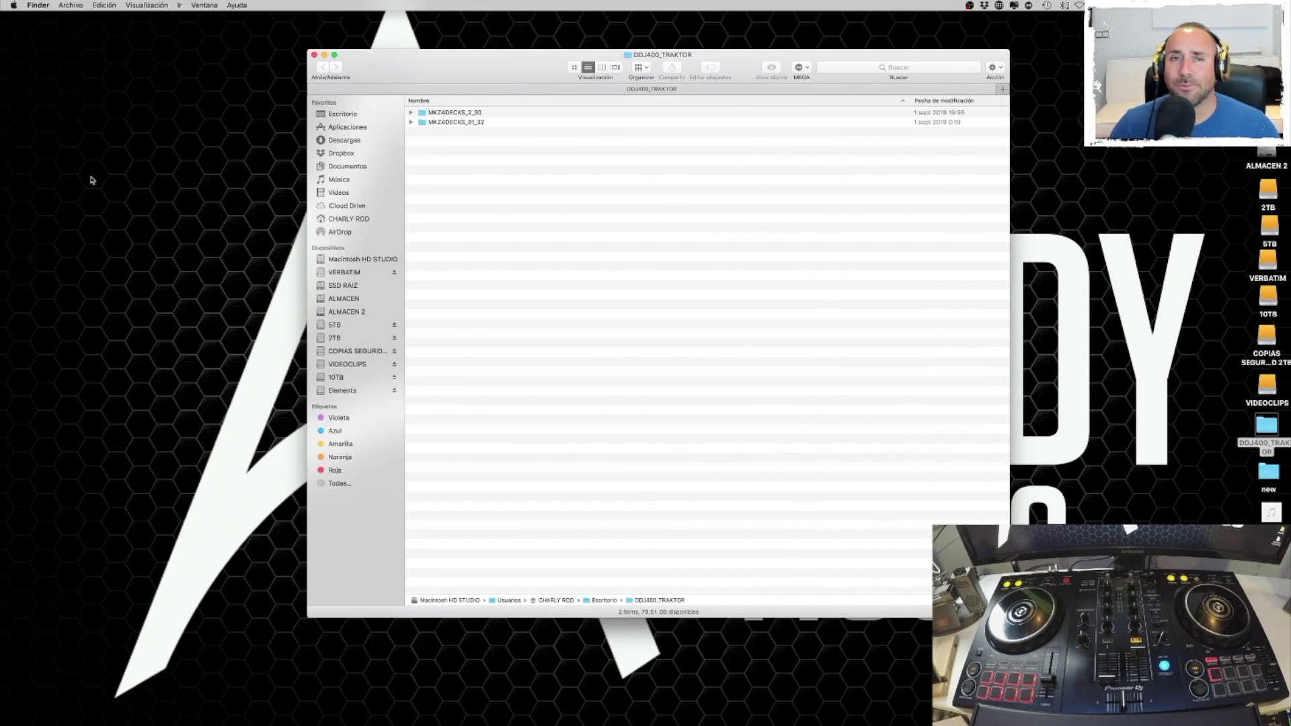
{"action": "left_click", "coordinate": [411, 112]}
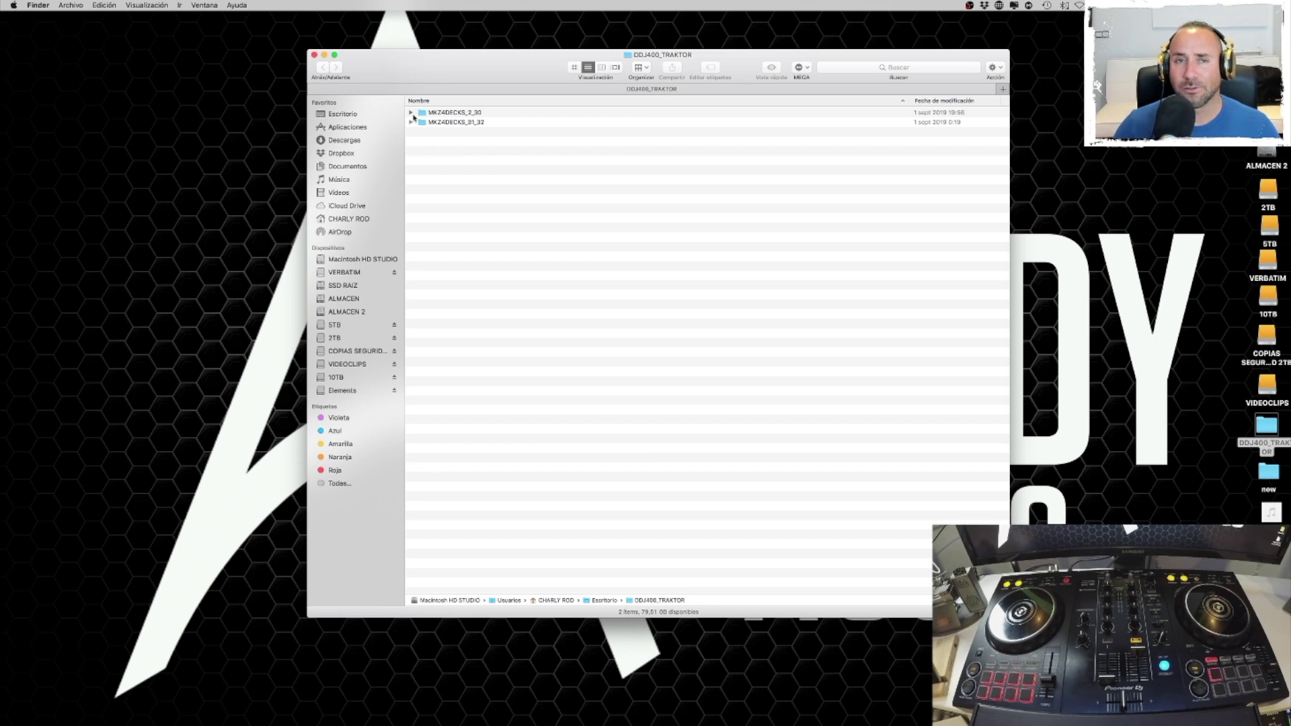
{"action": "left_click", "coordinate": [412, 142]}
{"action": "left_click", "coordinate": [411, 142]}
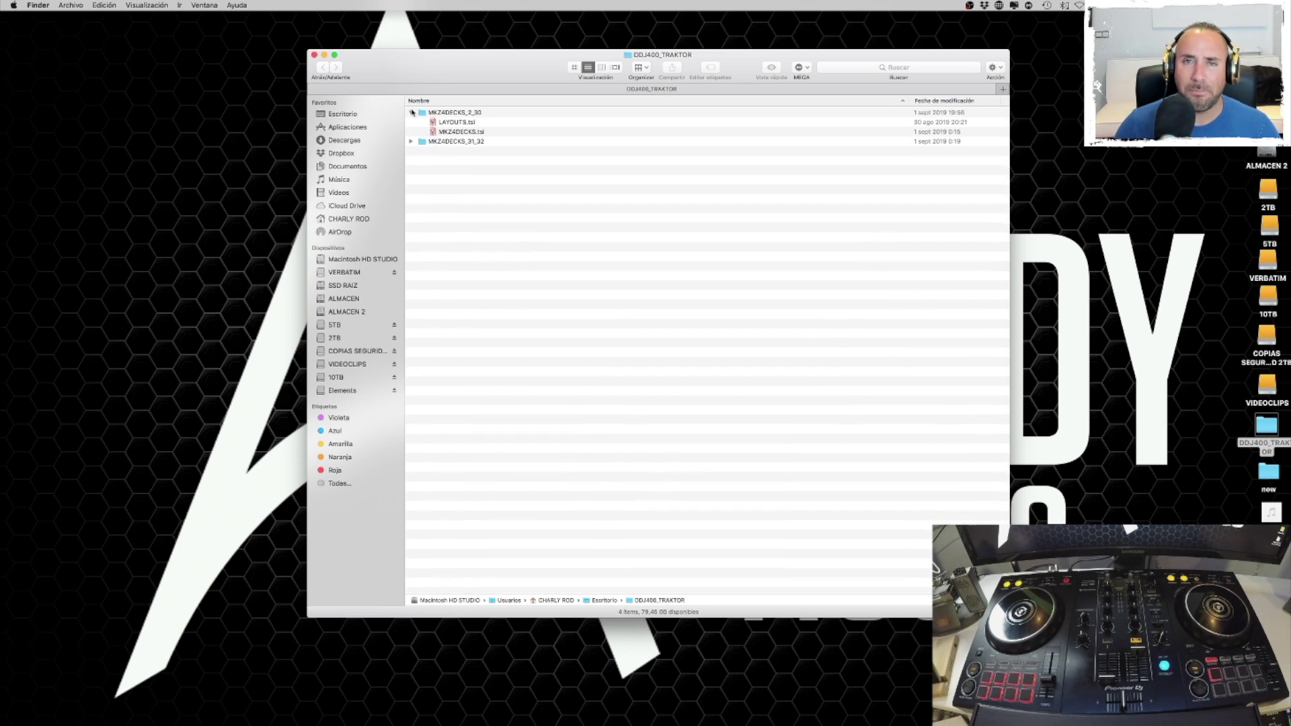
{"action": "left_click", "coordinate": [411, 112]}
View the file information of the DDJ400_TRAKTOR folder on the desktop and close it again.
{"action": "left_click", "coordinate": [1267, 430]}
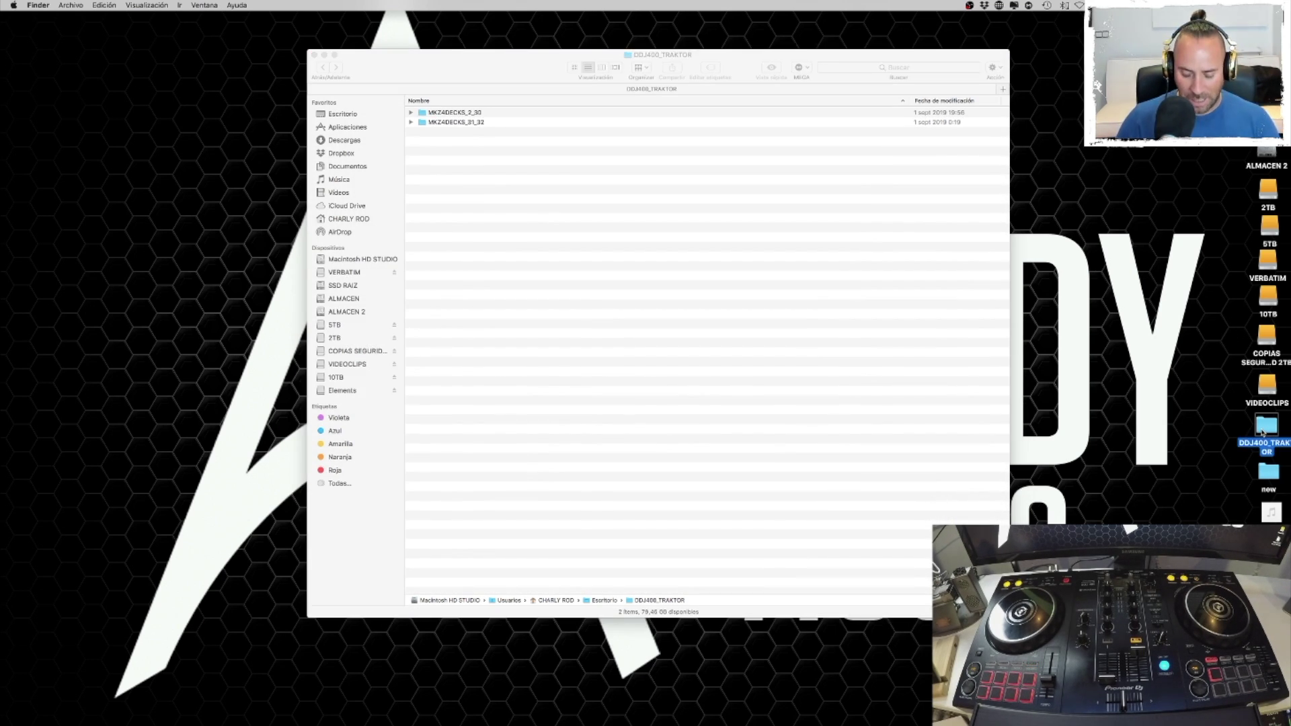
{"action": "key", "text": "super+i"}
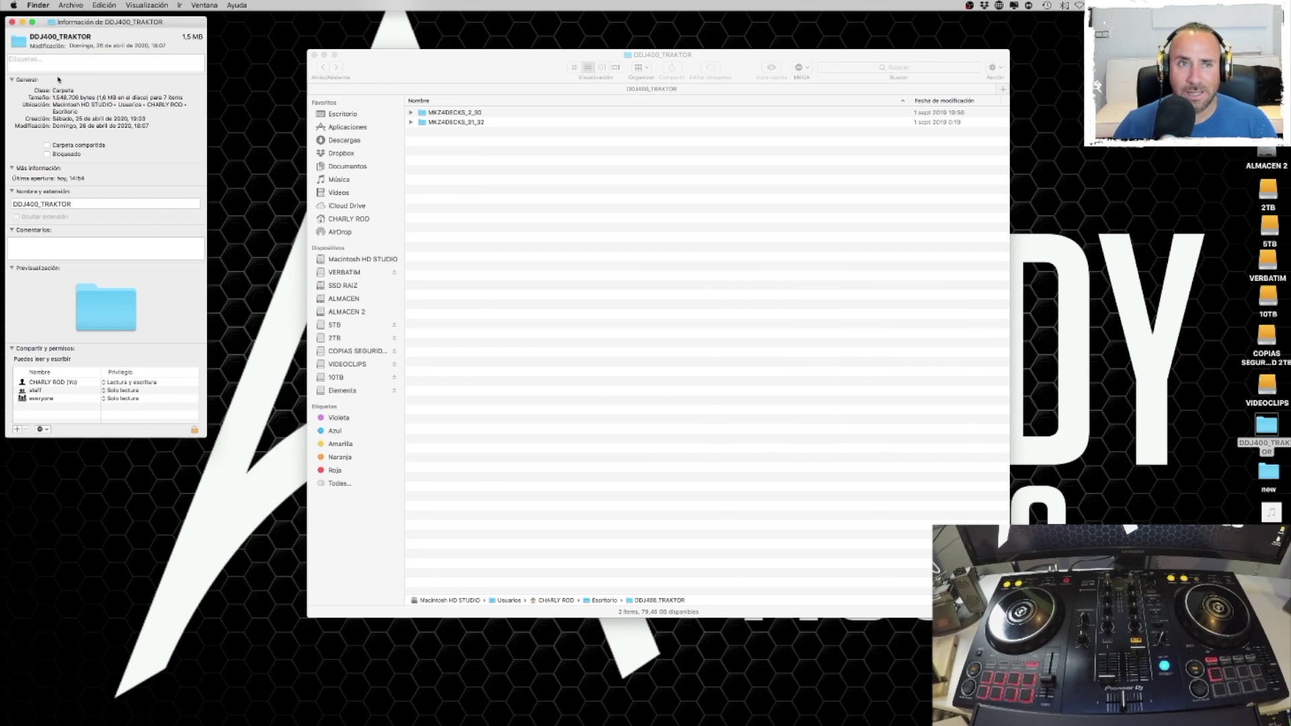
{"action": "left_click", "coordinate": [12, 22]}
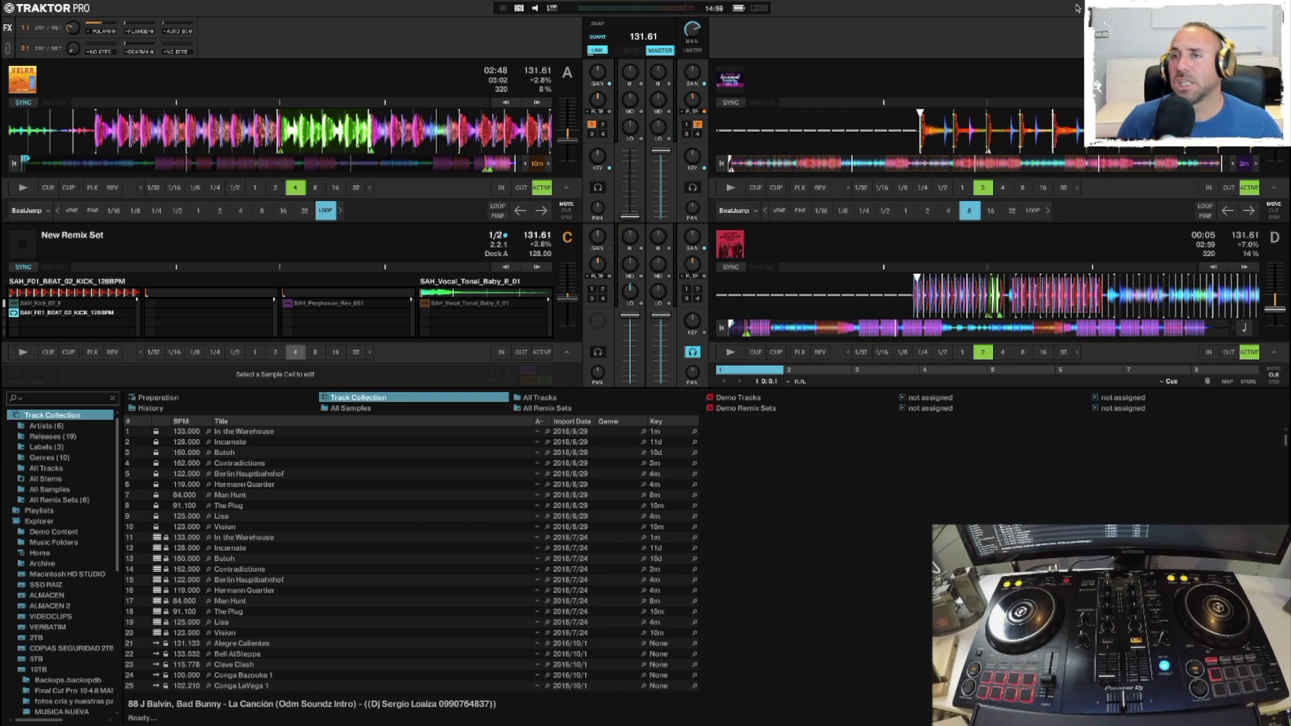
Open the Traktor preferences and move their window off the mixer, over the decks on the opposite side of the browser.
{"action": "key", "text": "super+comma"}
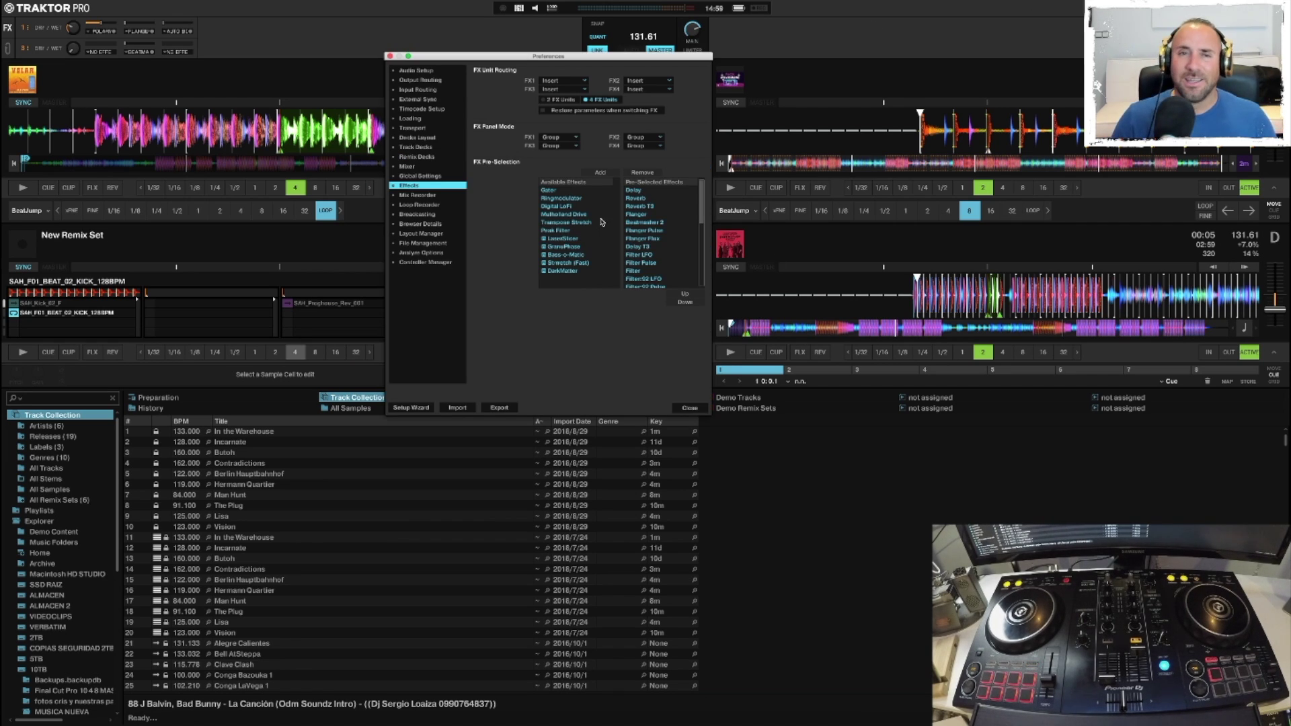
{"action": "left_click_drag", "start_coordinate": [524, 59], "coordinate": [889, 181]}
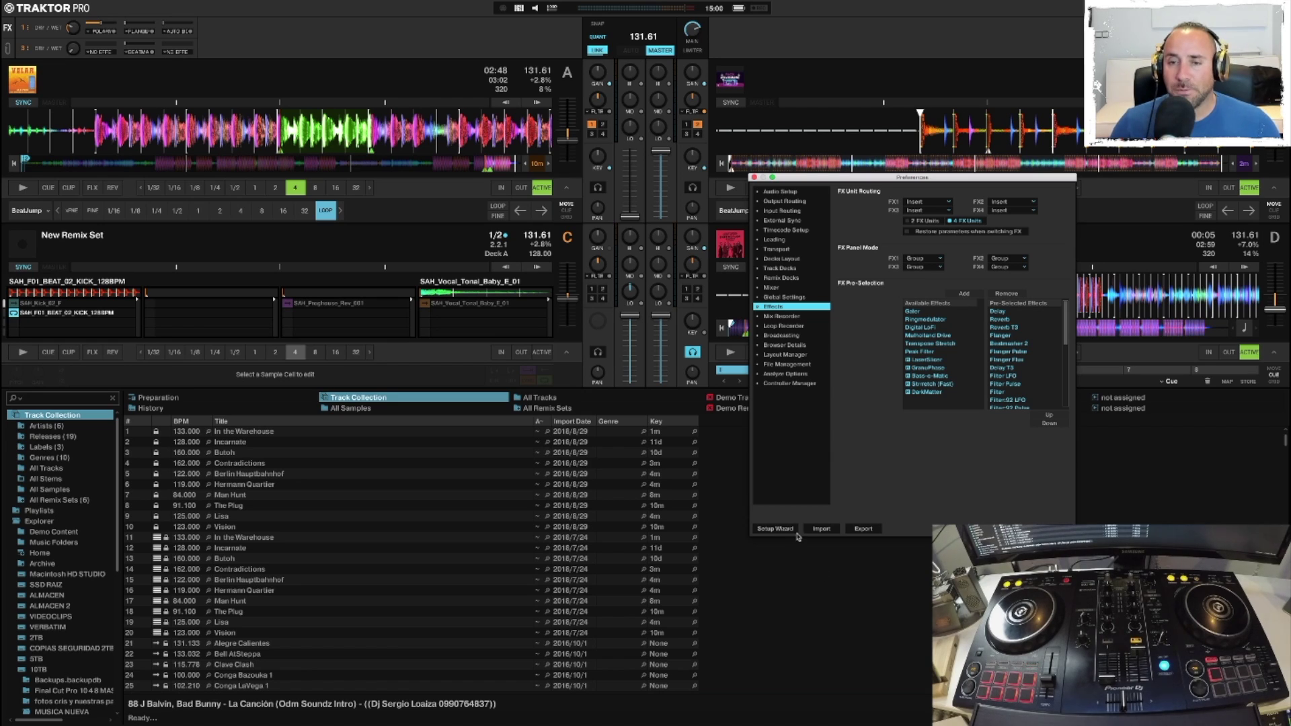
Start a settings import, select LAYOUTS.tsi in DDJ400_TRAKTOR/MKZ4DECKS_31_32 on the desktop, and cancel without opening it.
{"action": "left_click", "coordinate": [820, 529]}
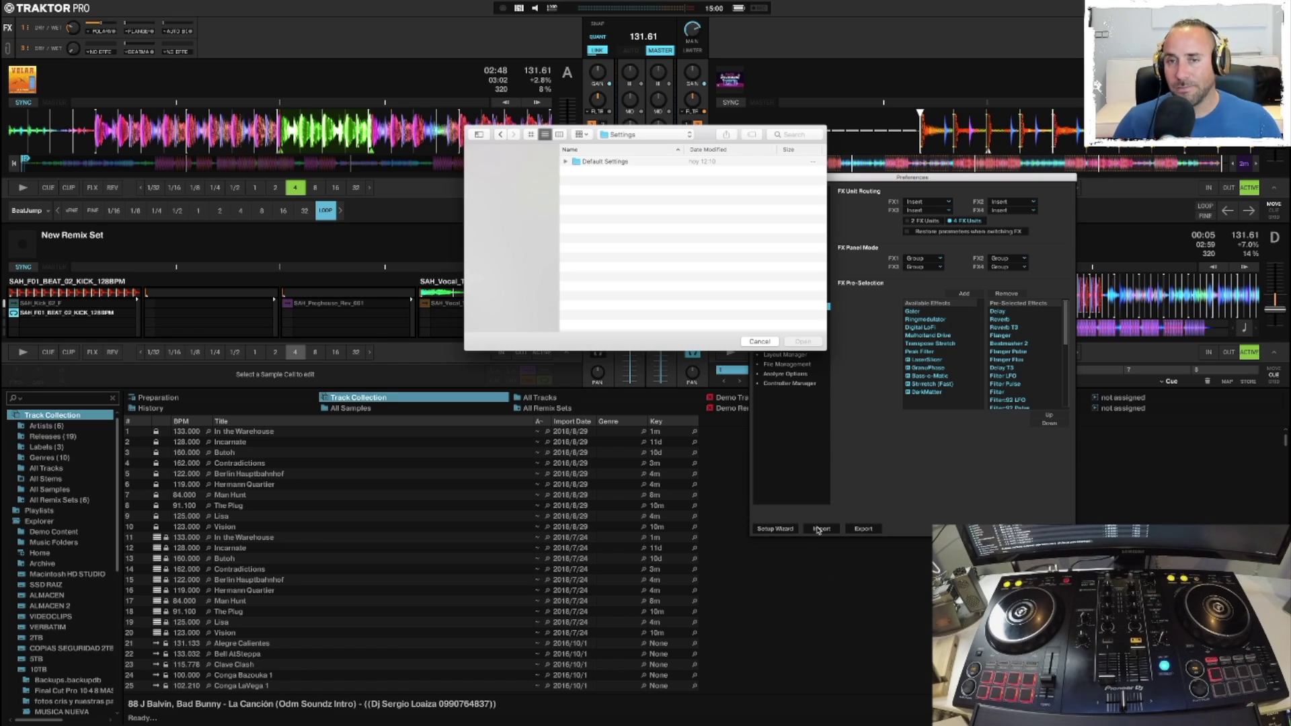
{"action": "left_click", "coordinate": [517, 174]}
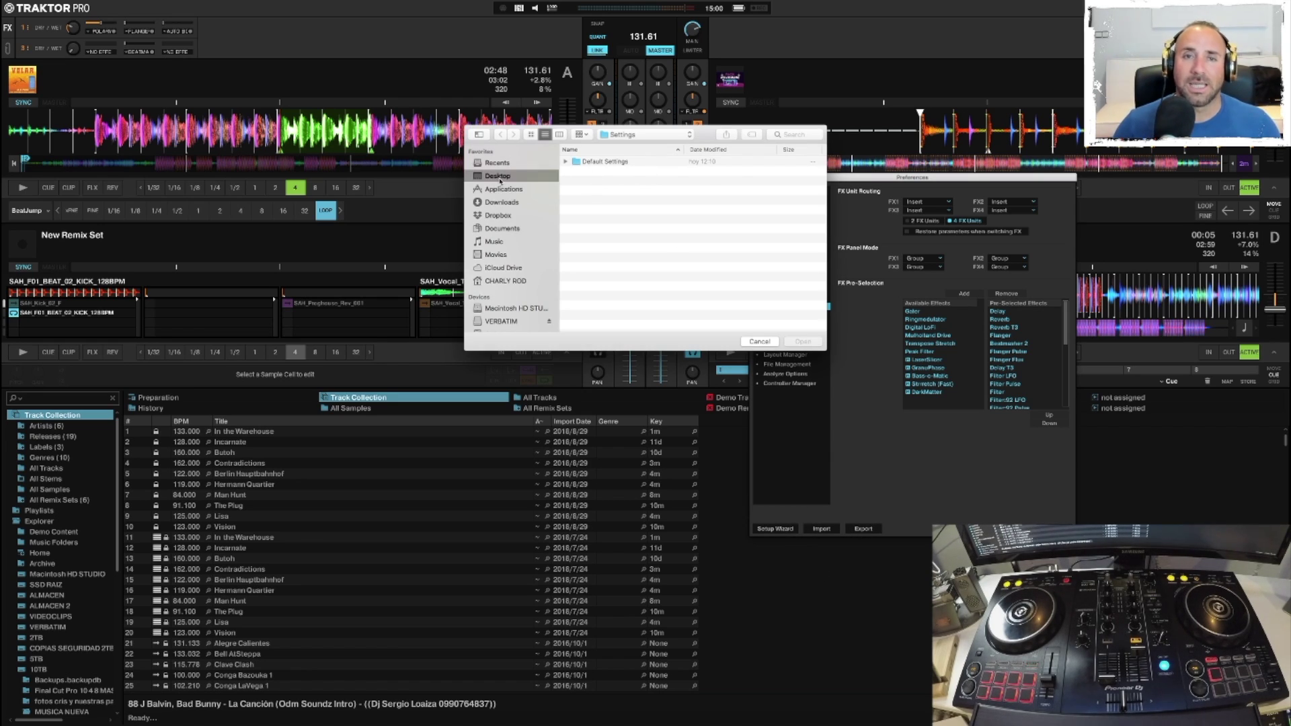
{"action": "left_click", "coordinate": [596, 184]}
{"action": "double_click", "coordinate": [596, 184]}
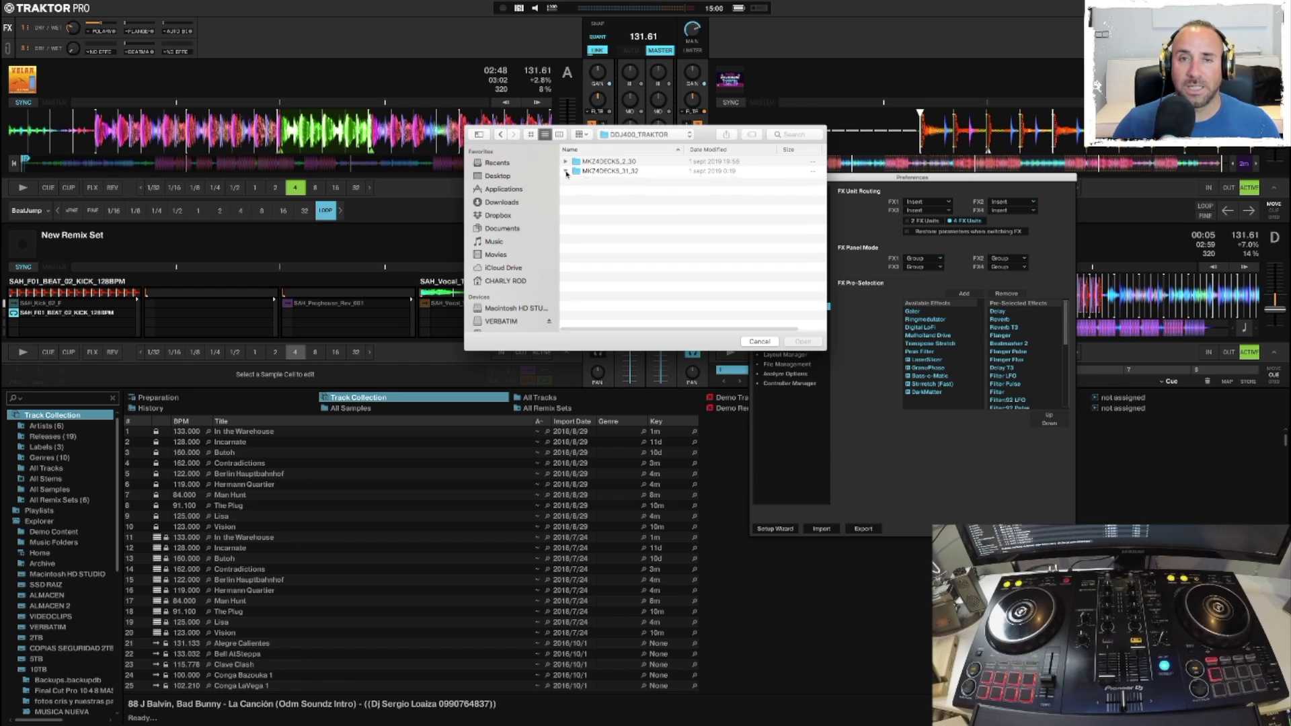
{"action": "left_click", "coordinate": [567, 172]}
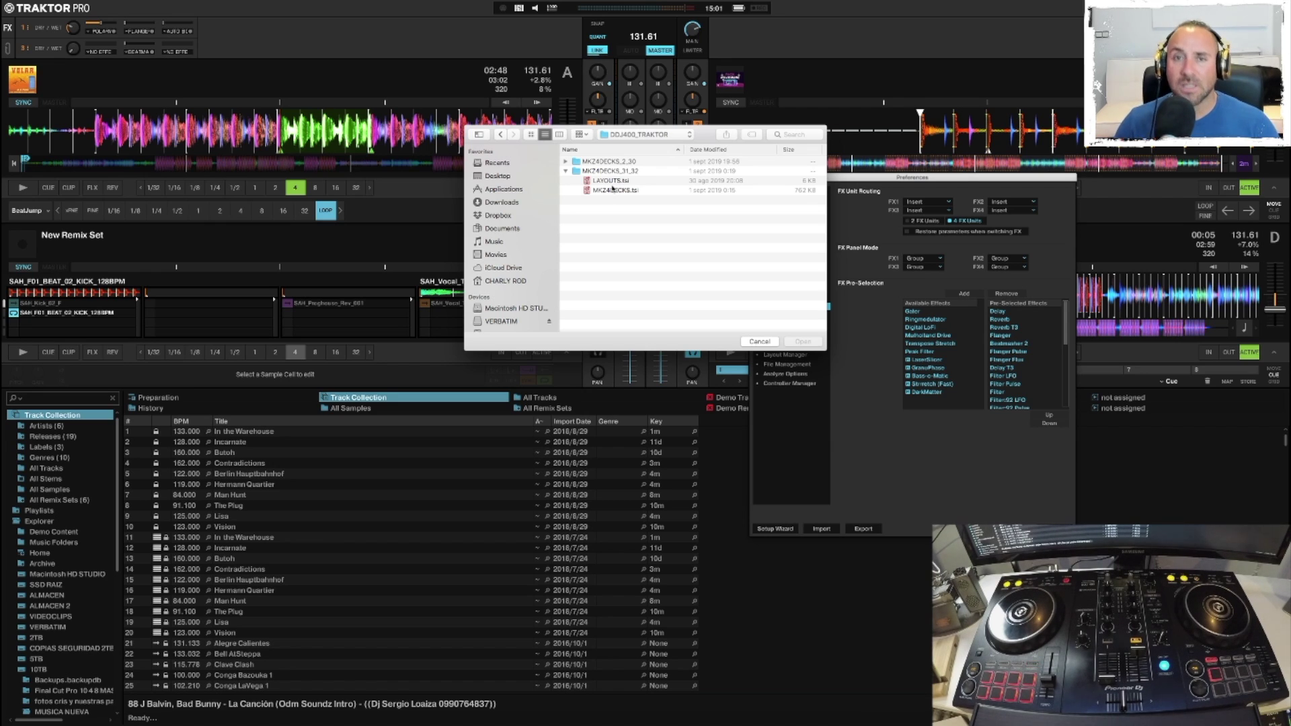
{"action": "left_click", "coordinate": [621, 180]}
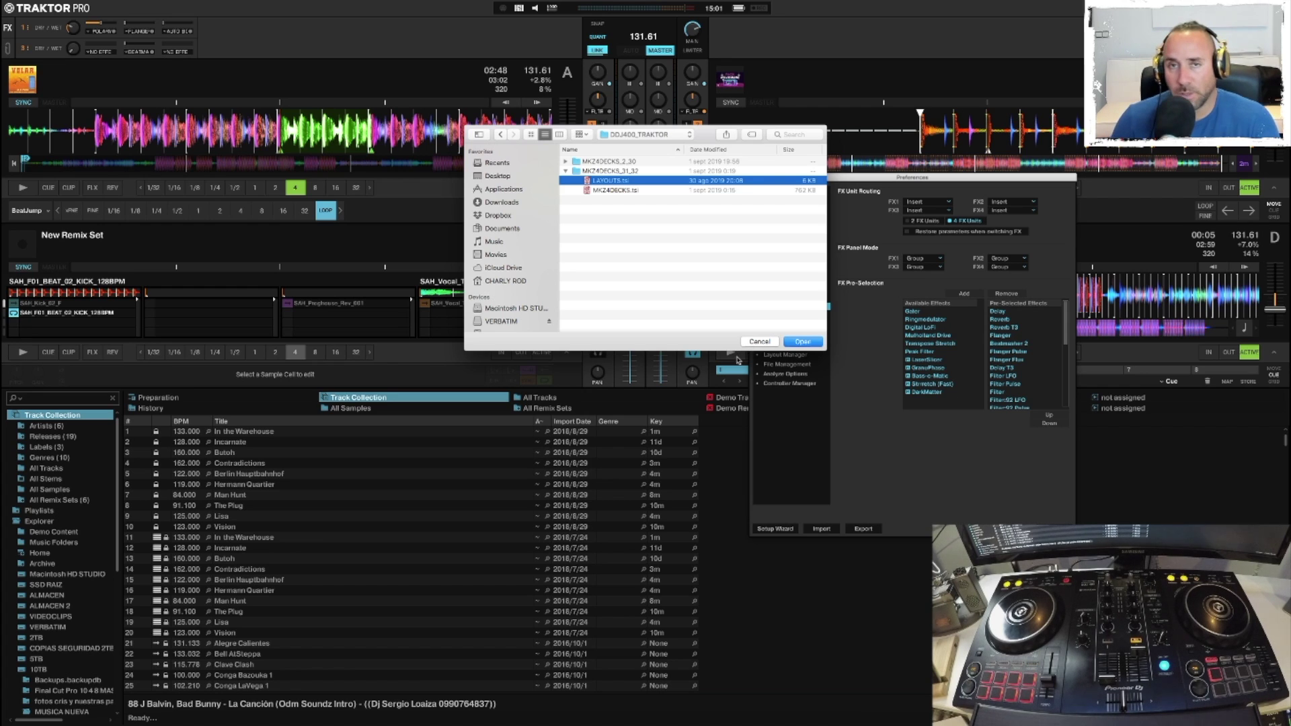
{"action": "left_click", "coordinate": [760, 342]}
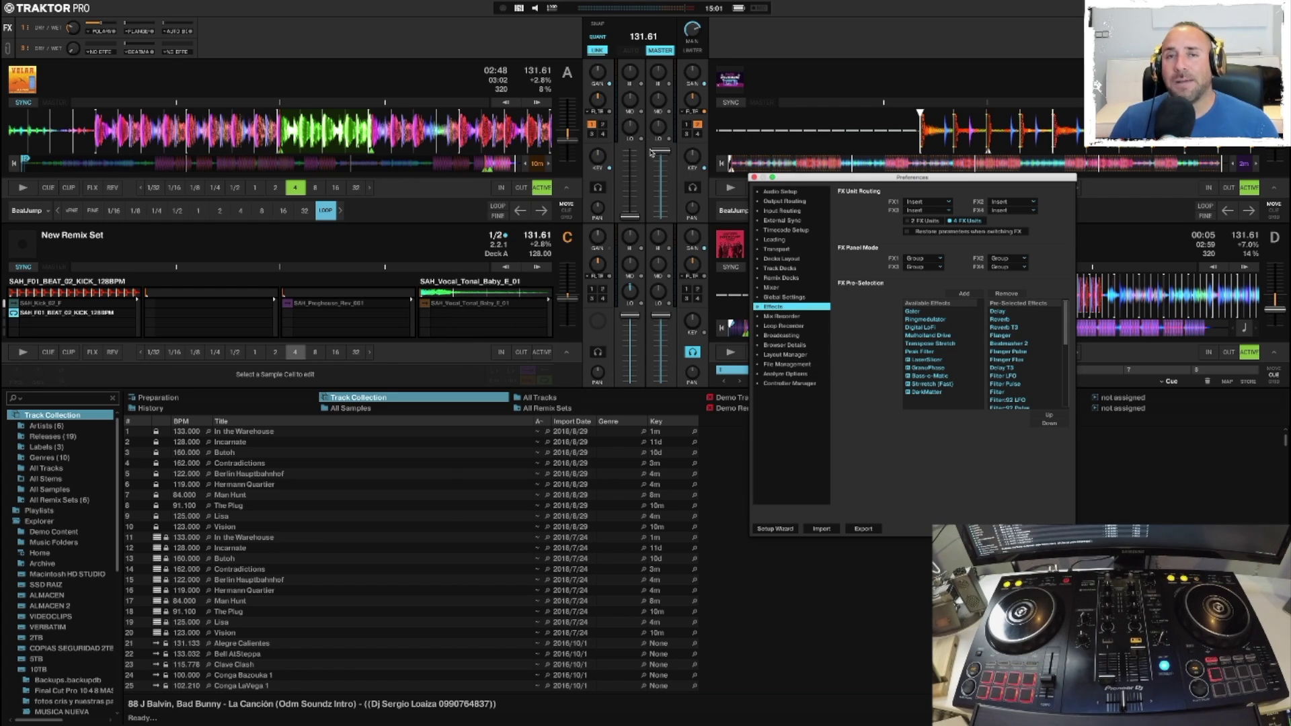
View the settings categories offered for export and return to the preferences.
{"action": "left_click", "coordinate": [865, 529]}
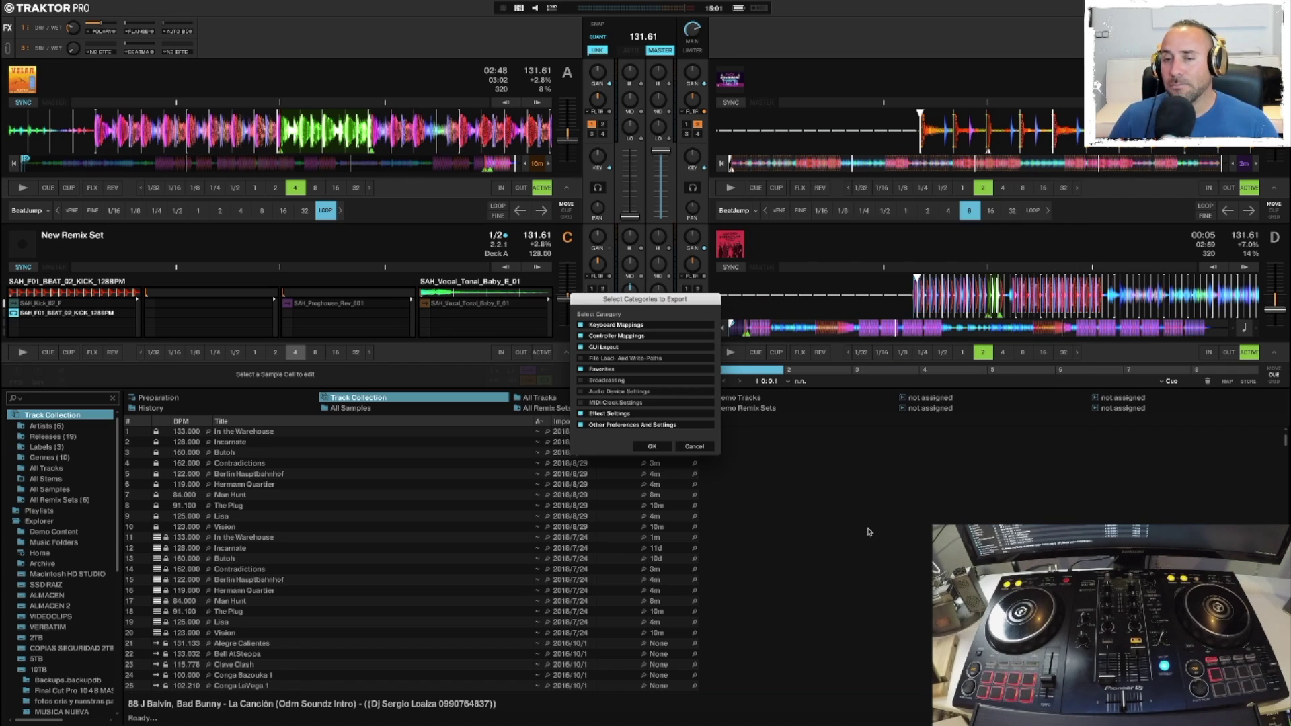
{"action": "left_click", "coordinate": [651, 447]}
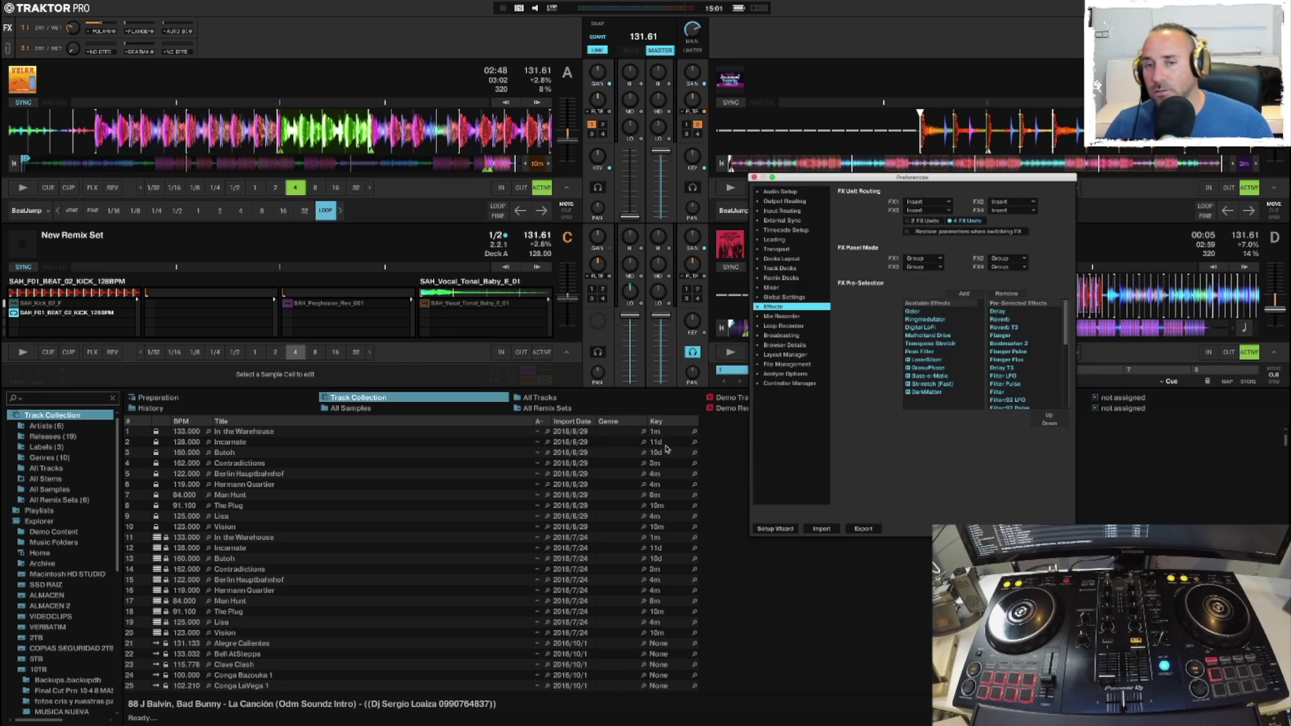
{"action": "left_click", "coordinate": [760, 396]}
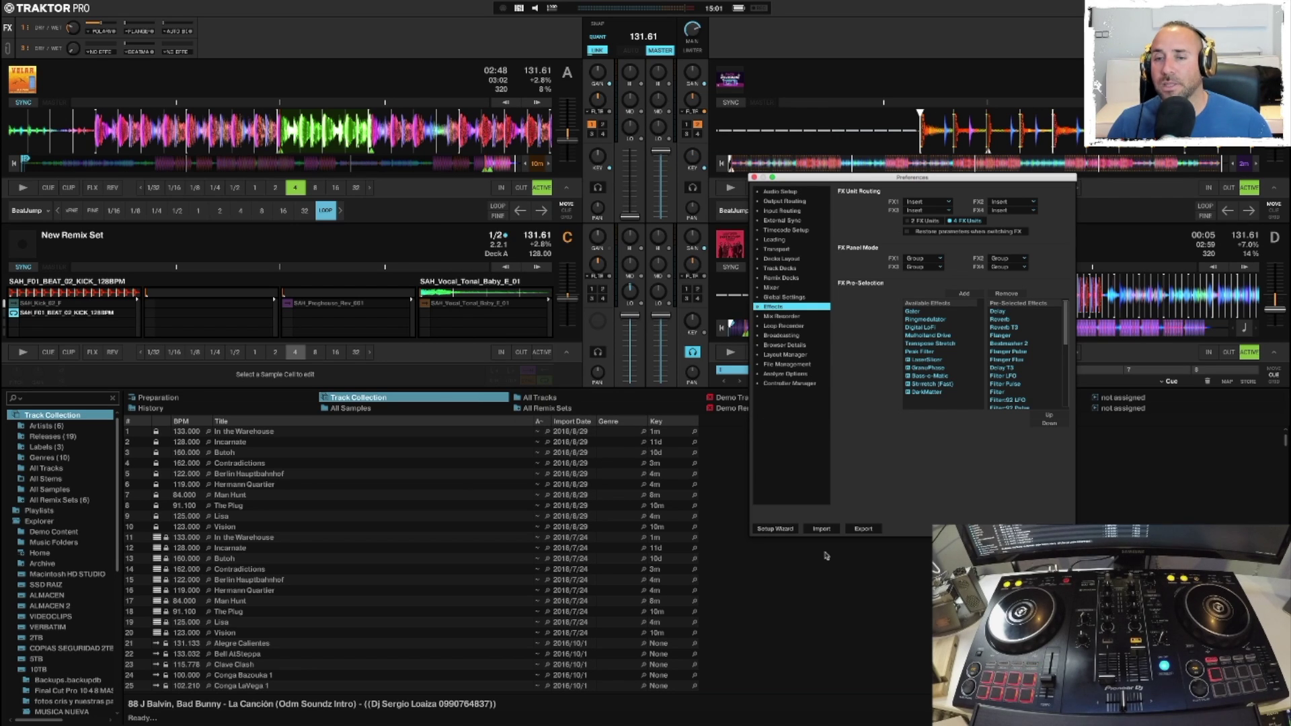
Open LAYOUTS.tsi from MKZ4DECKS_31_32 for import as far as the GUI Layout category selection, and cancel the import.
{"action": "left_click", "coordinate": [822, 529]}
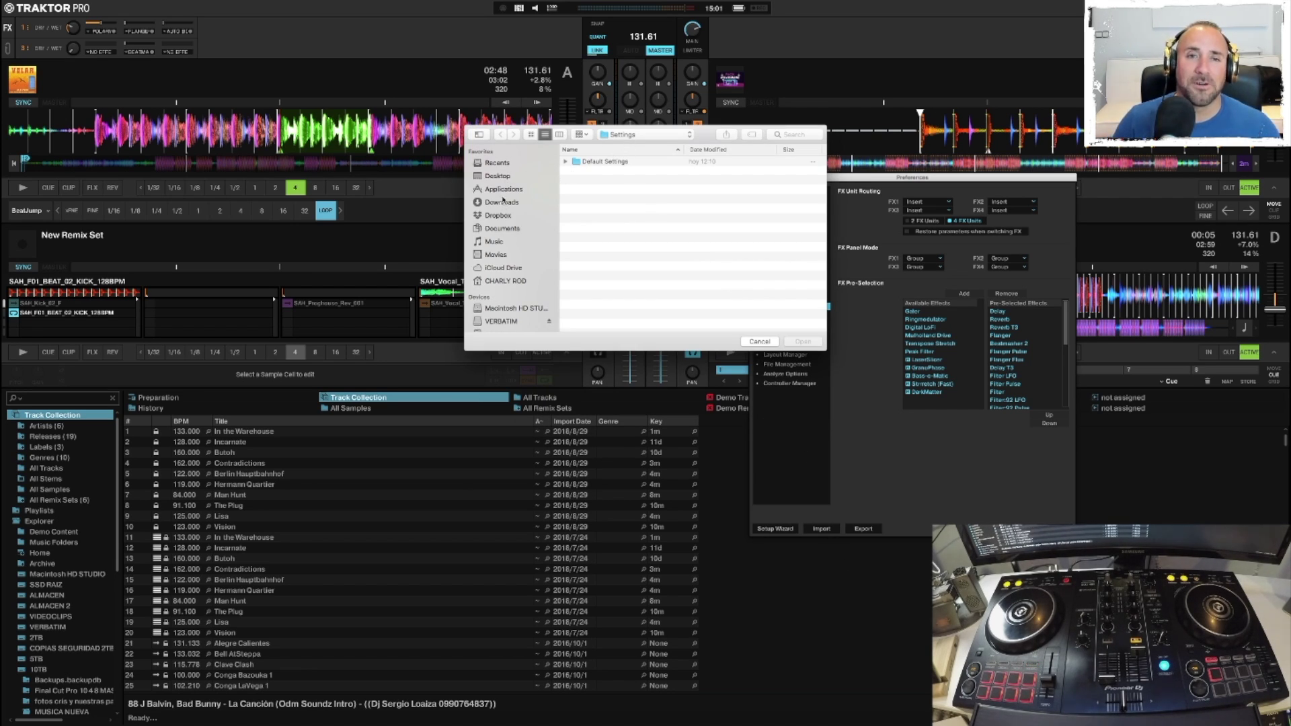
{"action": "left_click", "coordinate": [495, 176]}
{"action": "double_click", "coordinate": [609, 181]}
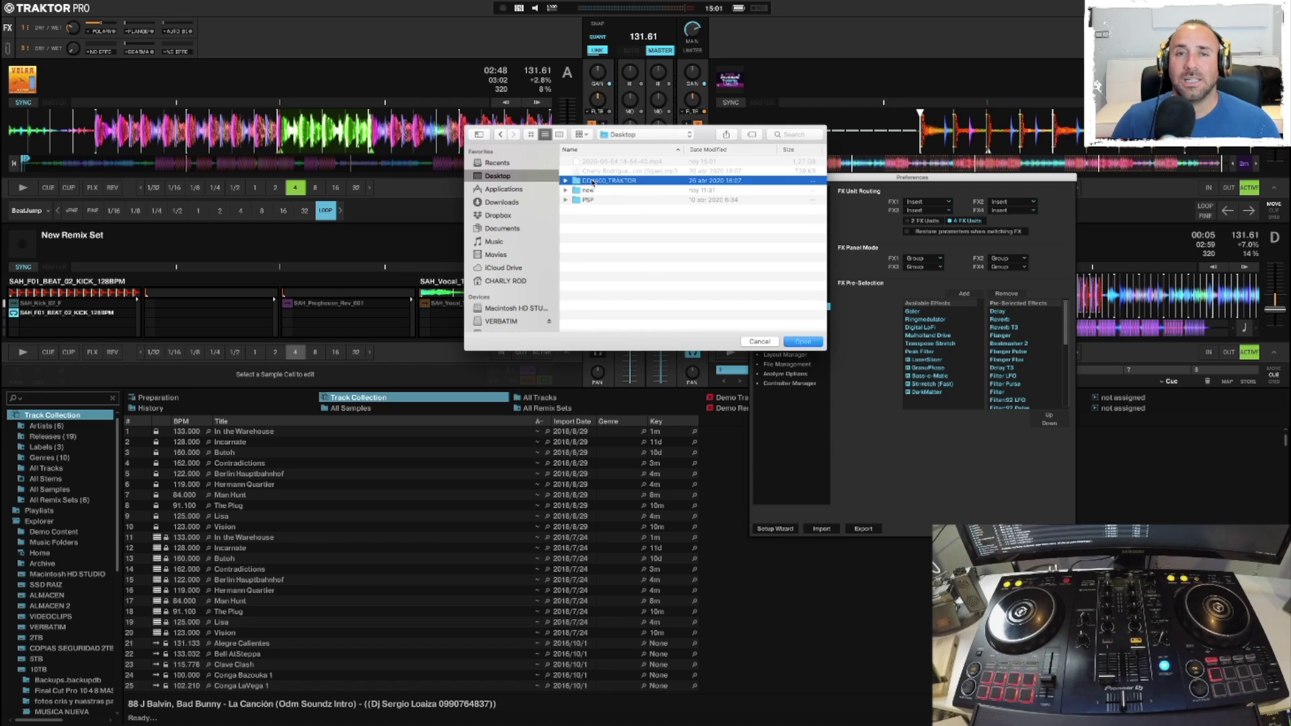
{"action": "left_click", "coordinate": [610, 180]}
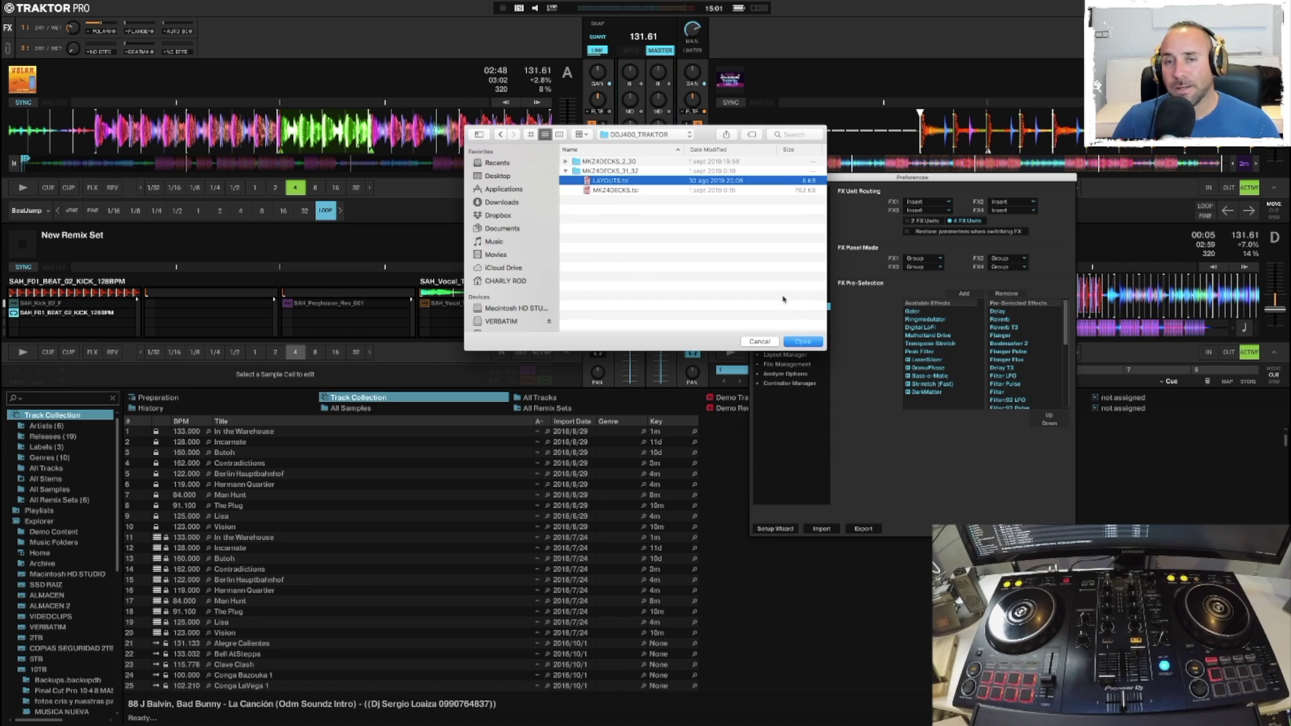
{"action": "left_click", "coordinate": [805, 343]}
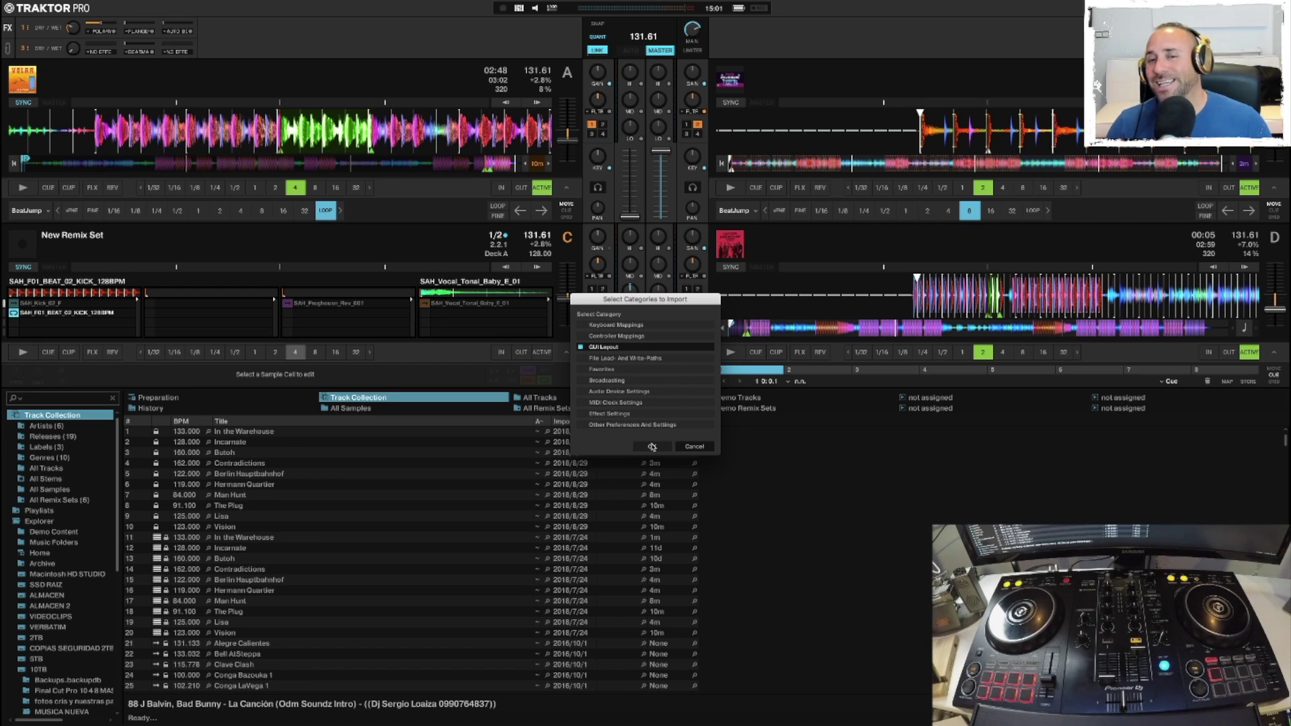
{"action": "left_click", "coordinate": [699, 448]}
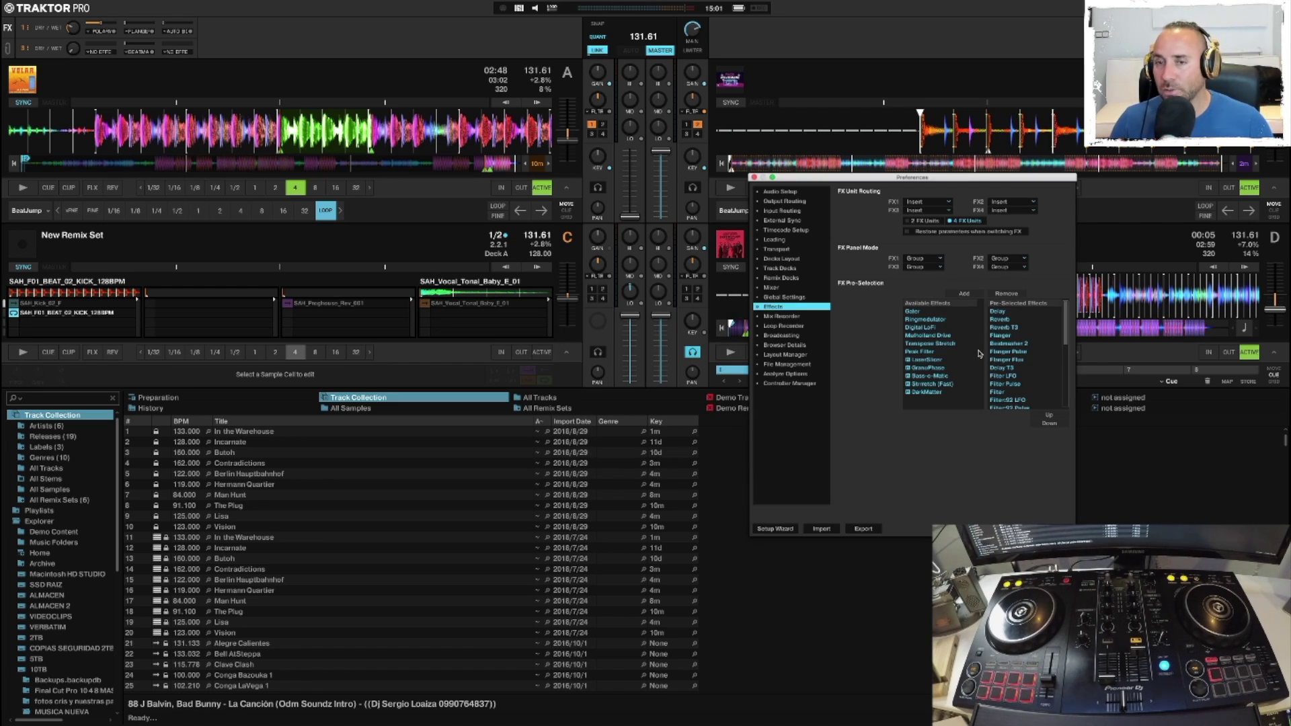
In Controller Manager, start adding a device from another TSI, select MKZ4DECKS.tsi in MKZ4DECKS_31_32, then cancel and close the preferences.
{"action": "left_click", "coordinate": [785, 384]}
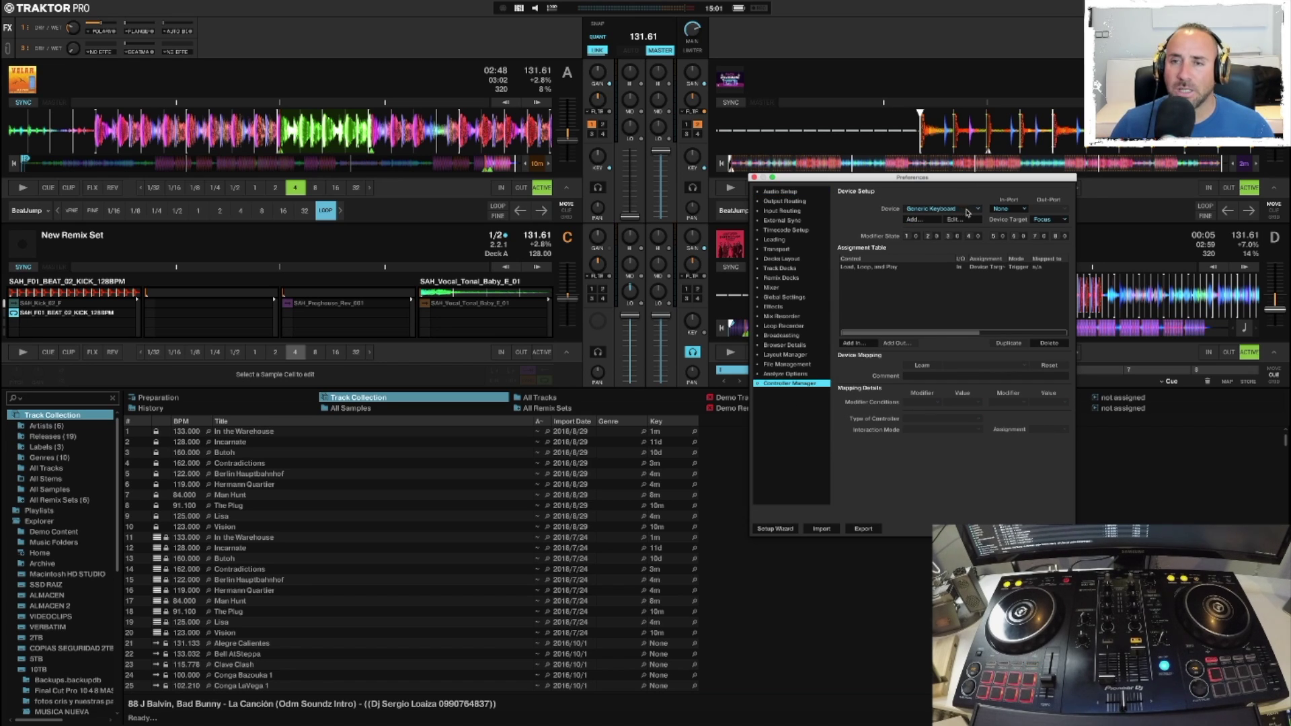
{"action": "left_click", "coordinate": [928, 220]}
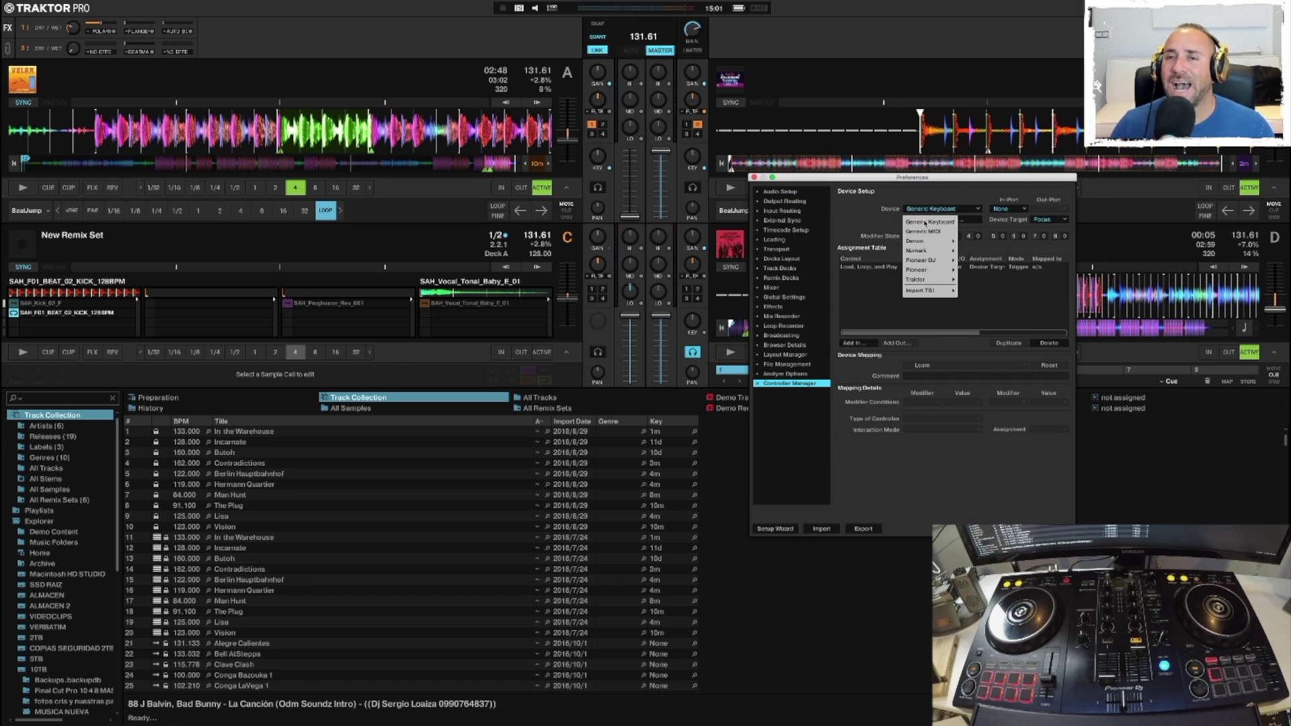
{"action": "mouse_move", "coordinate": [923, 292]}
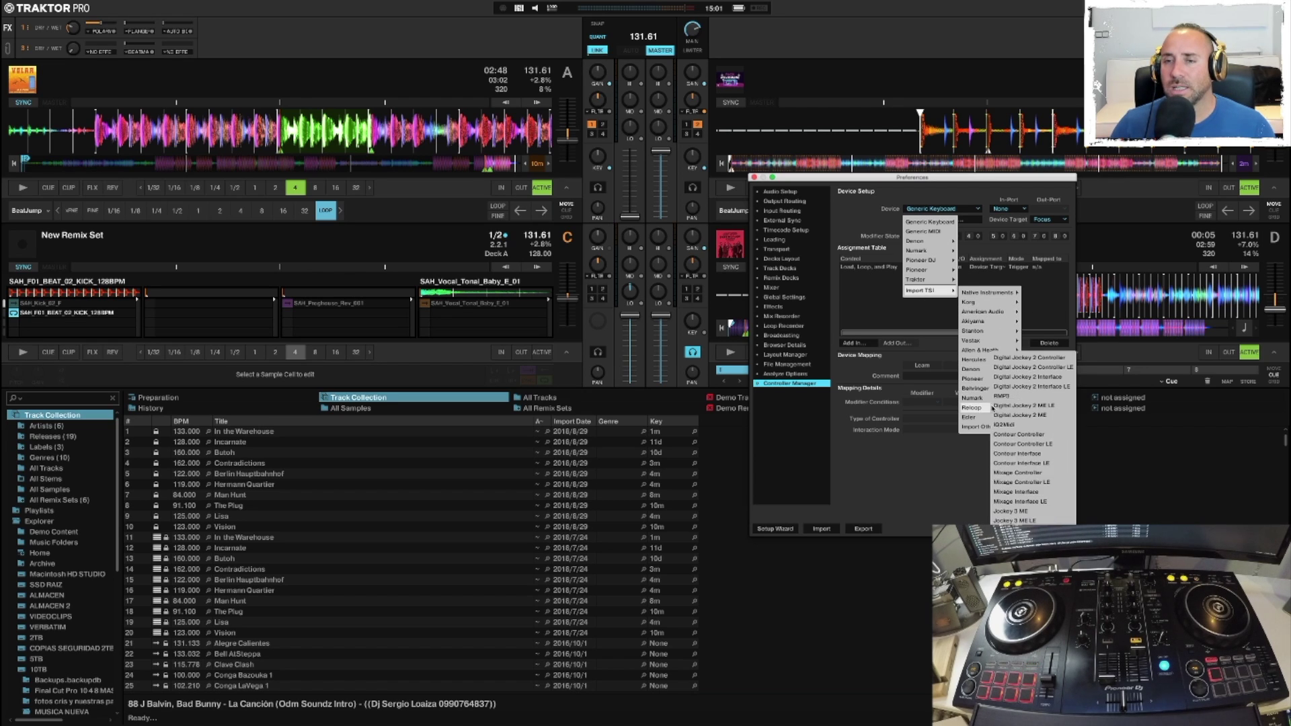
{"action": "left_click", "coordinate": [983, 427]}
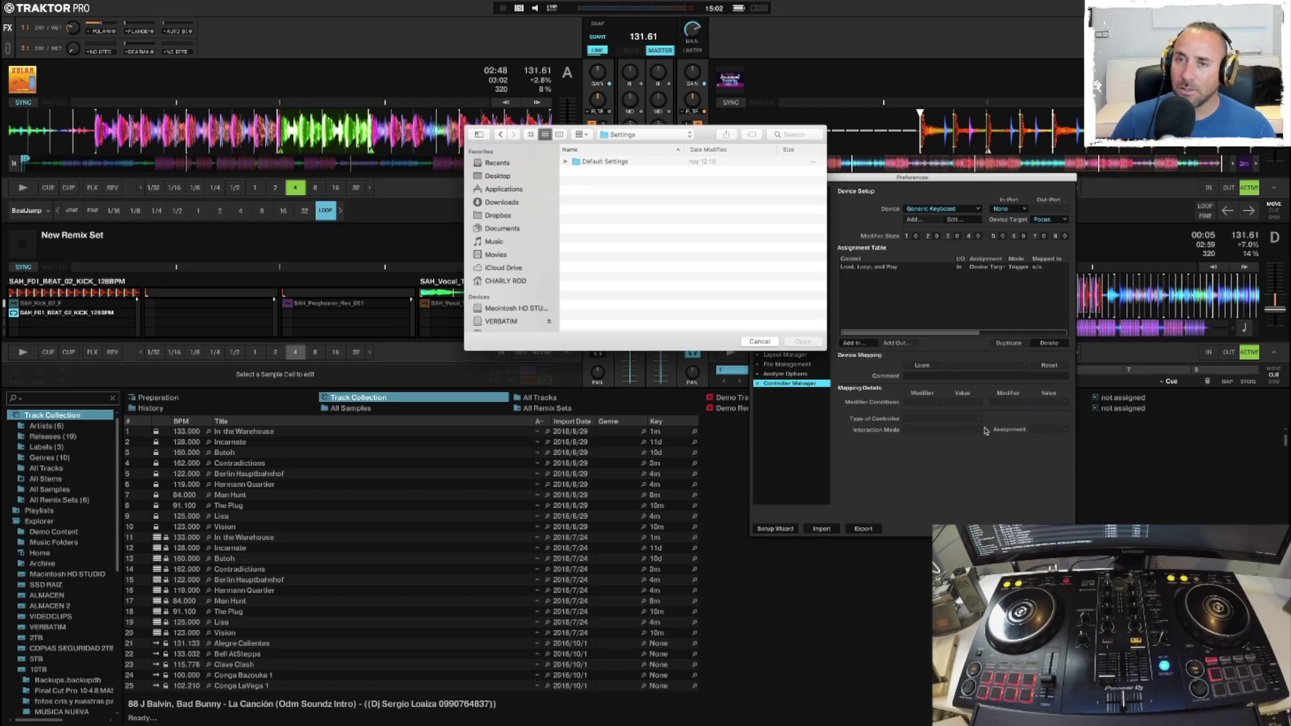
{"action": "left_click", "coordinate": [504, 176]}
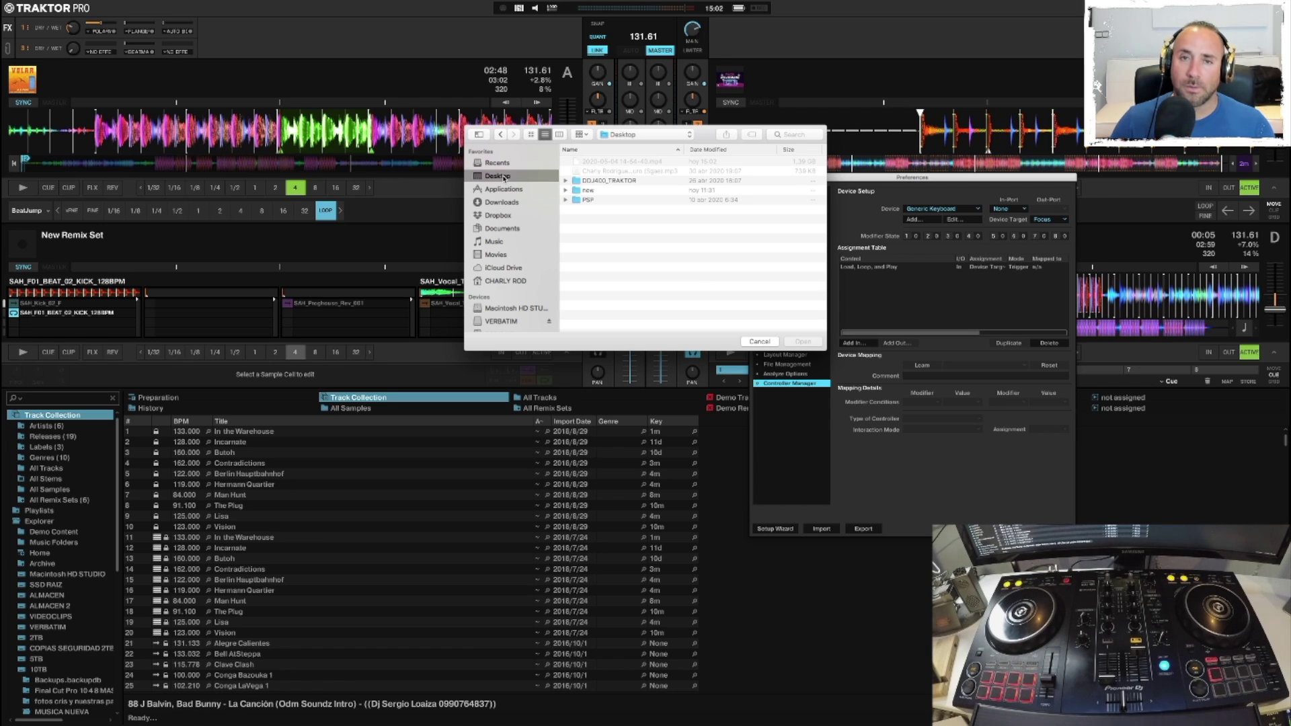
{"action": "double_click", "coordinate": [592, 180]}
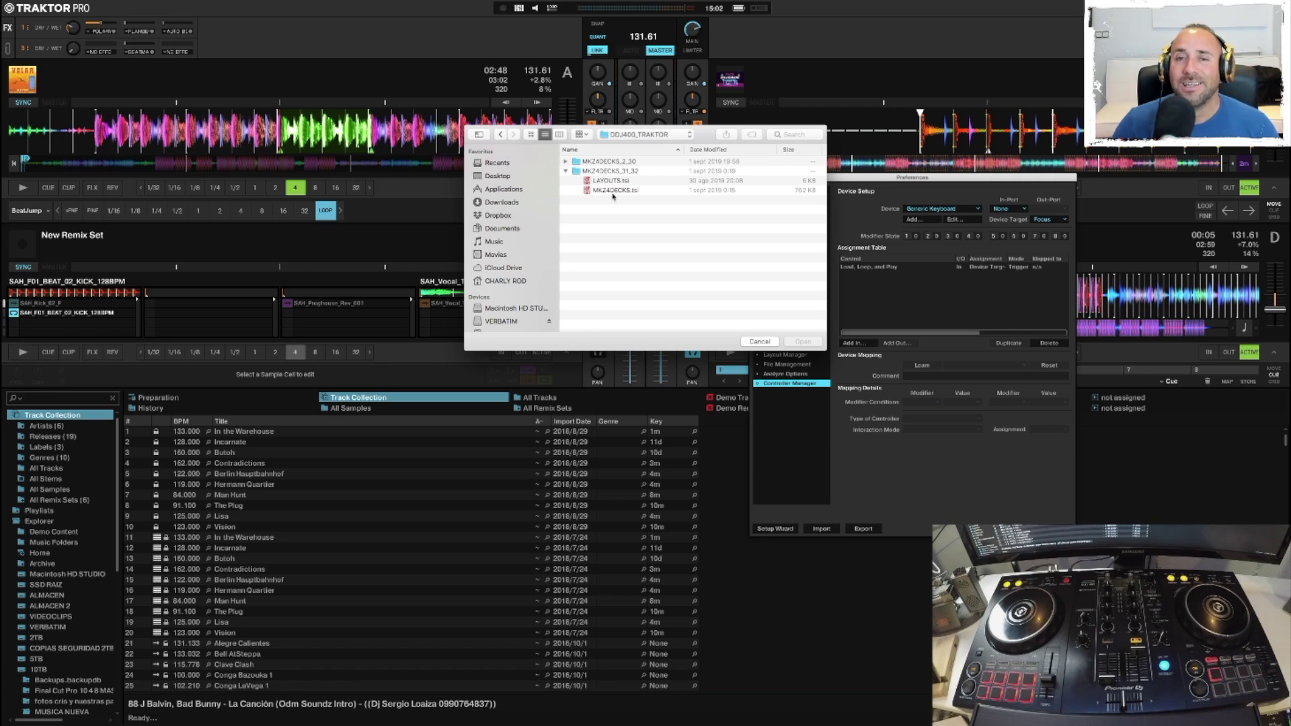
{"action": "left_click", "coordinate": [614, 193]}
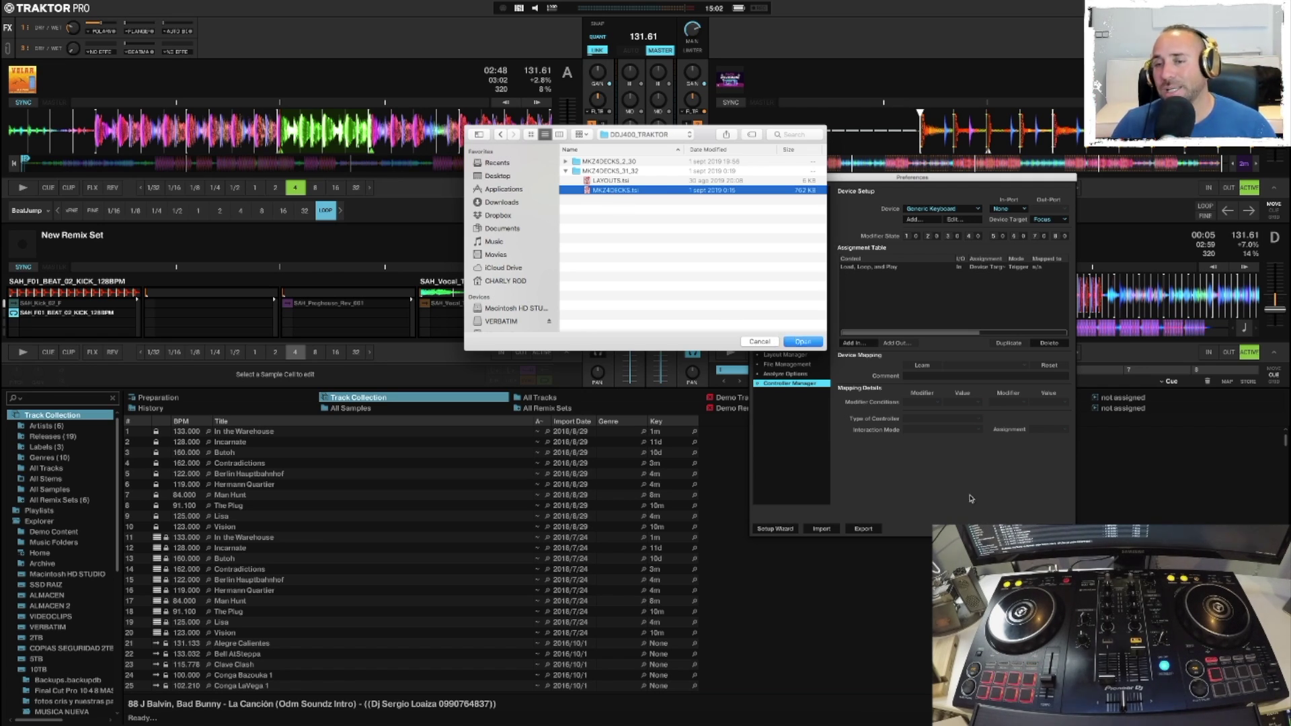
{"action": "left_click", "coordinate": [759, 341]}
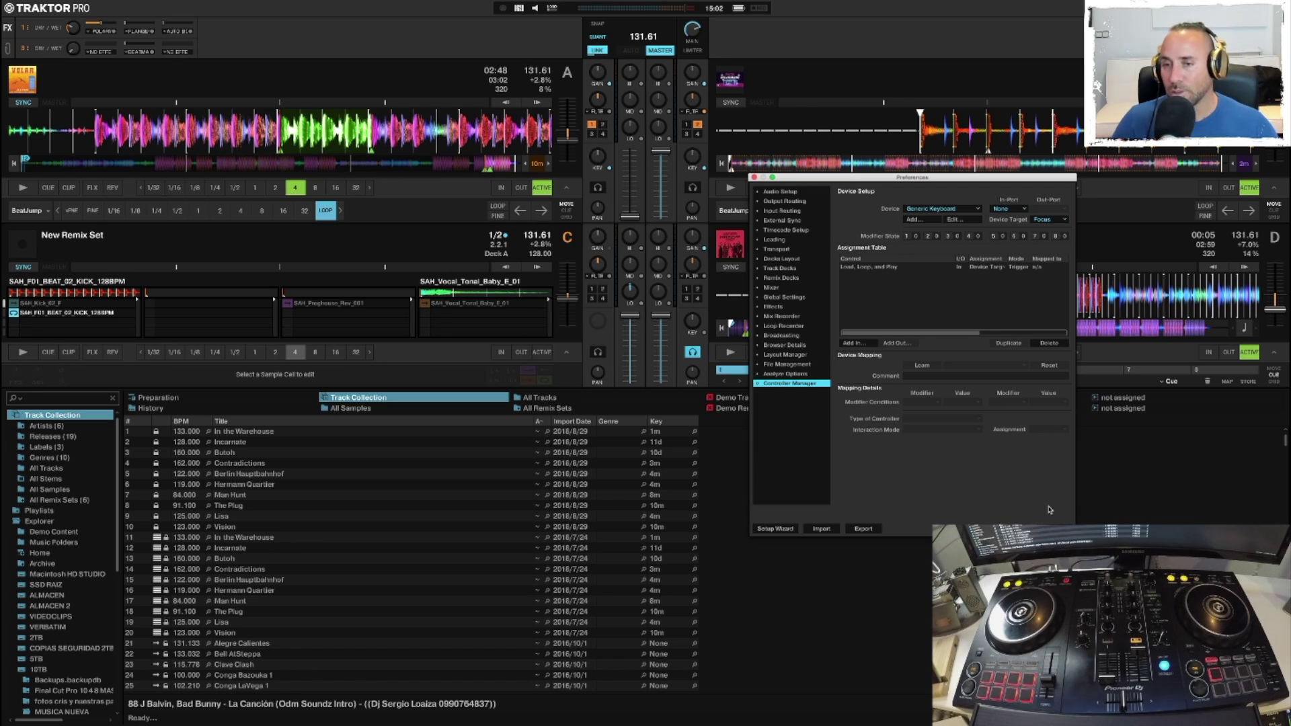
{"action": "key", "text": "Escape"}
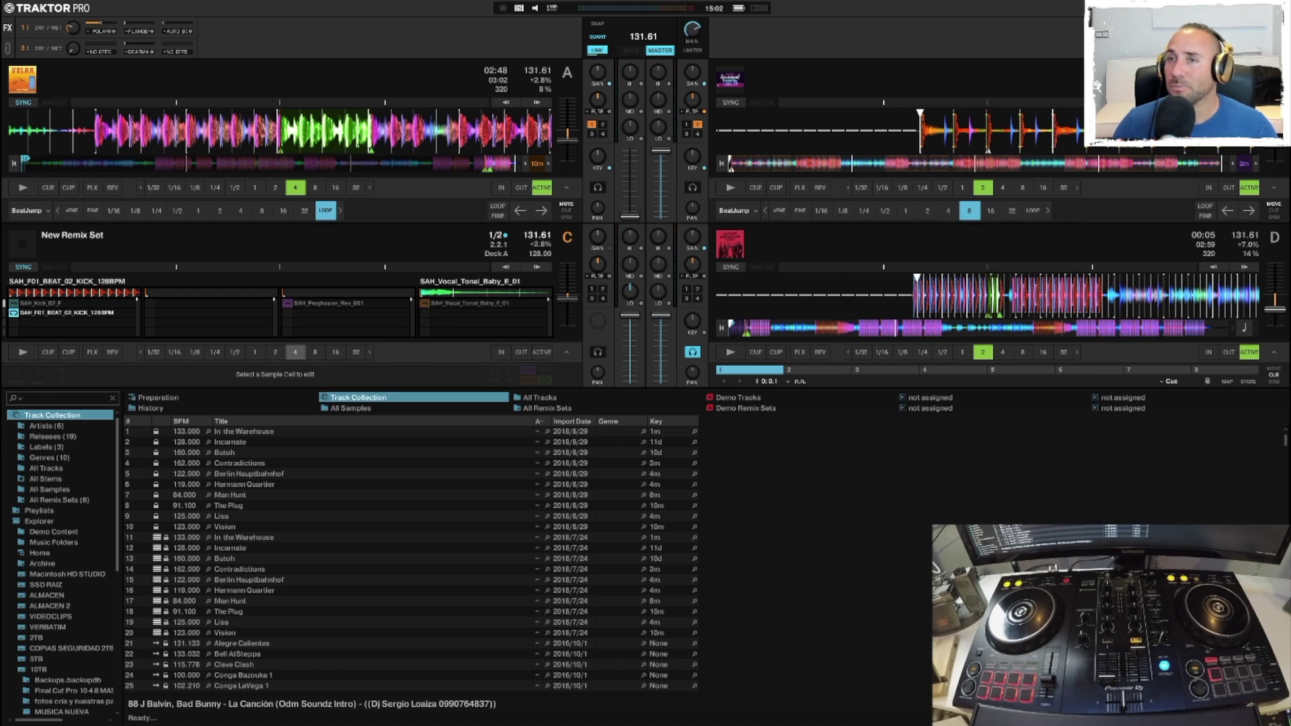
Reopen the preferences, choose the MKZLARRAZZILLA 4DECKS Generic MIDI mapping as the Controller Manager device, and check its In-Port choices.
{"action": "key", "text": "super+comma"}
{"action": "left_click", "coordinate": [956, 210]}
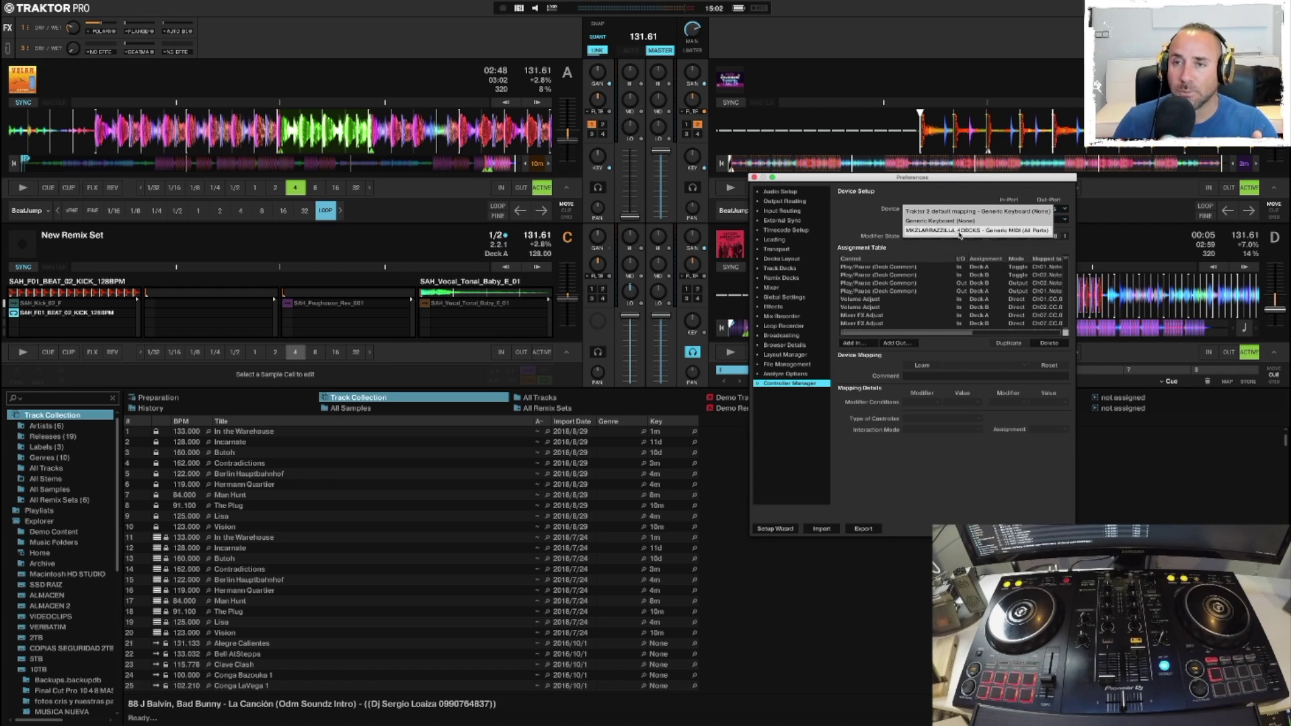
{"action": "left_click", "coordinate": [956, 231]}
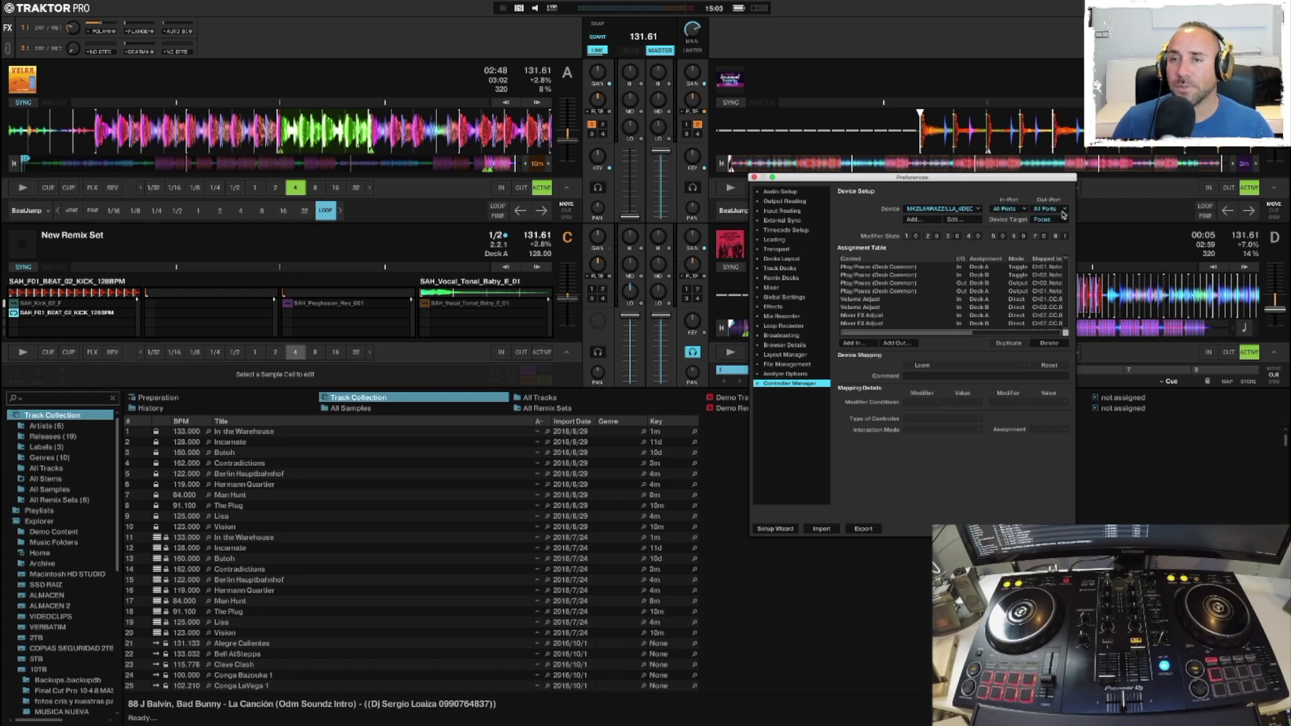
{"action": "left_click", "coordinate": [1027, 212]}
{"action": "left_click", "coordinate": [1006, 195]}
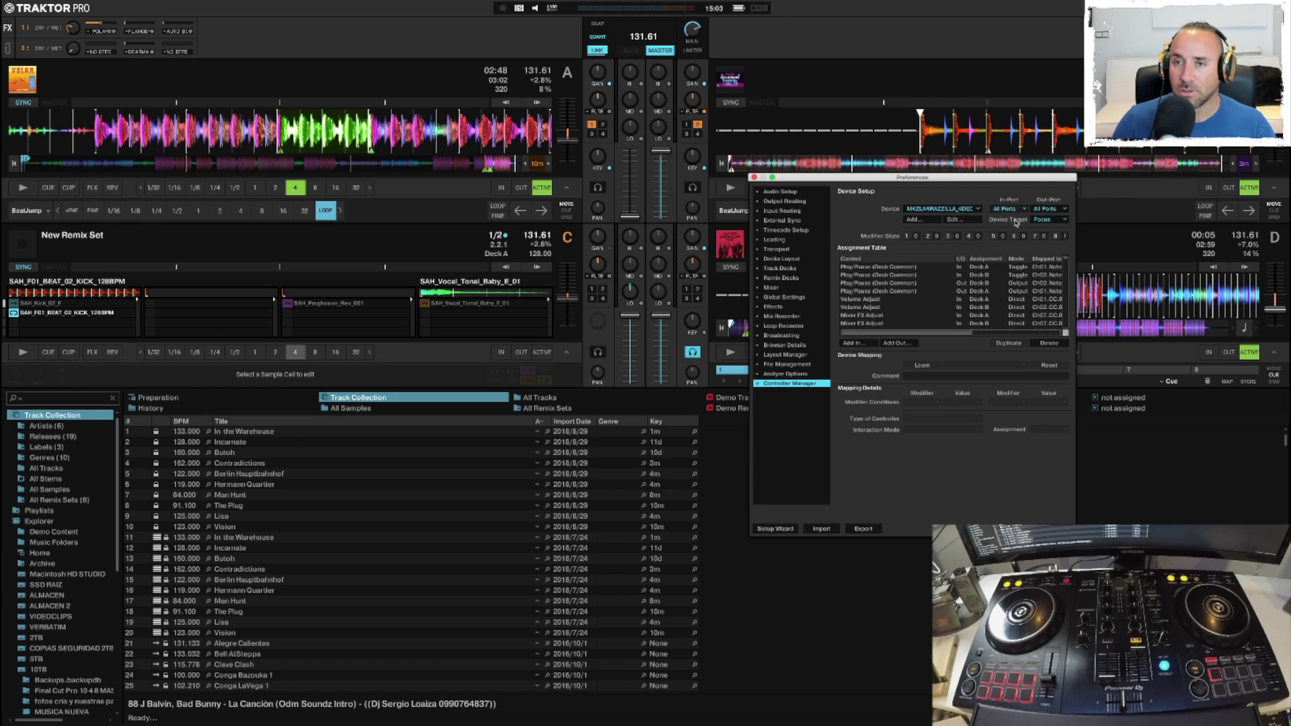
Check the port choices for the mapped device and the Output Routing settings, and close the preferences.
{"action": "left_click", "coordinate": [1022, 212]}
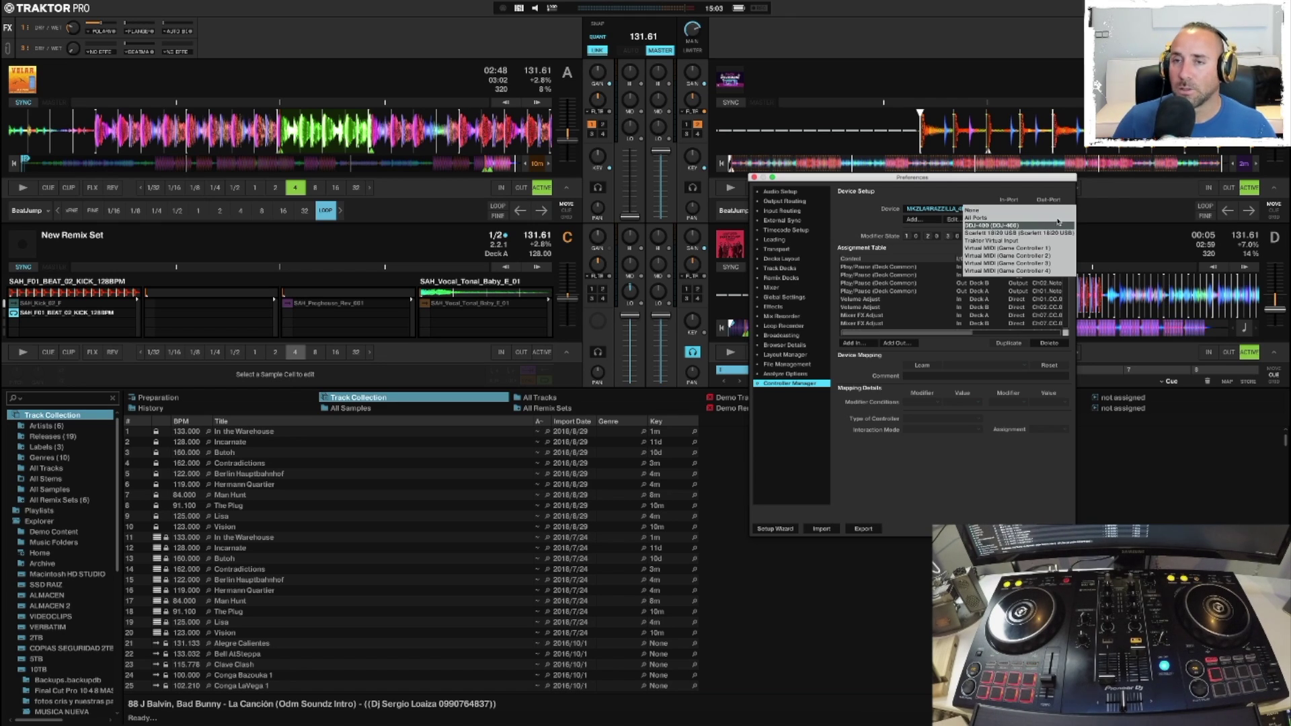
{"action": "left_click", "coordinate": [1061, 193]}
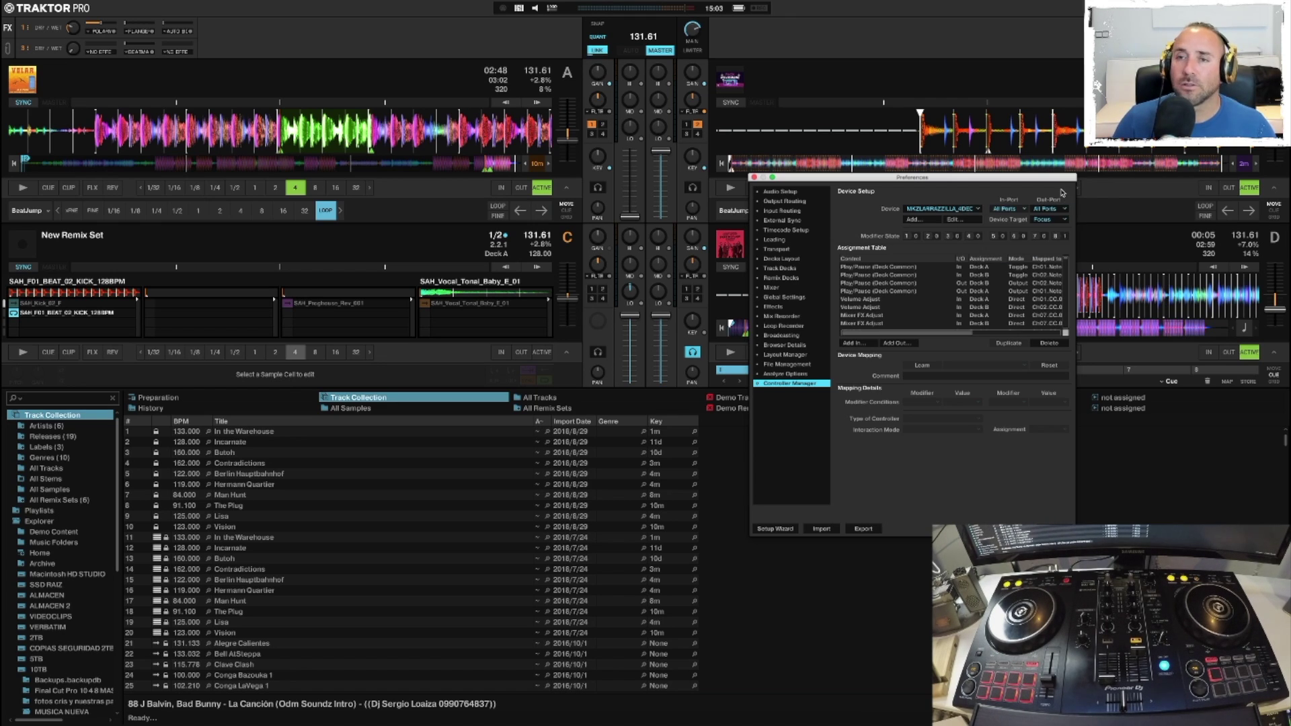
{"action": "left_click", "coordinate": [786, 201]}
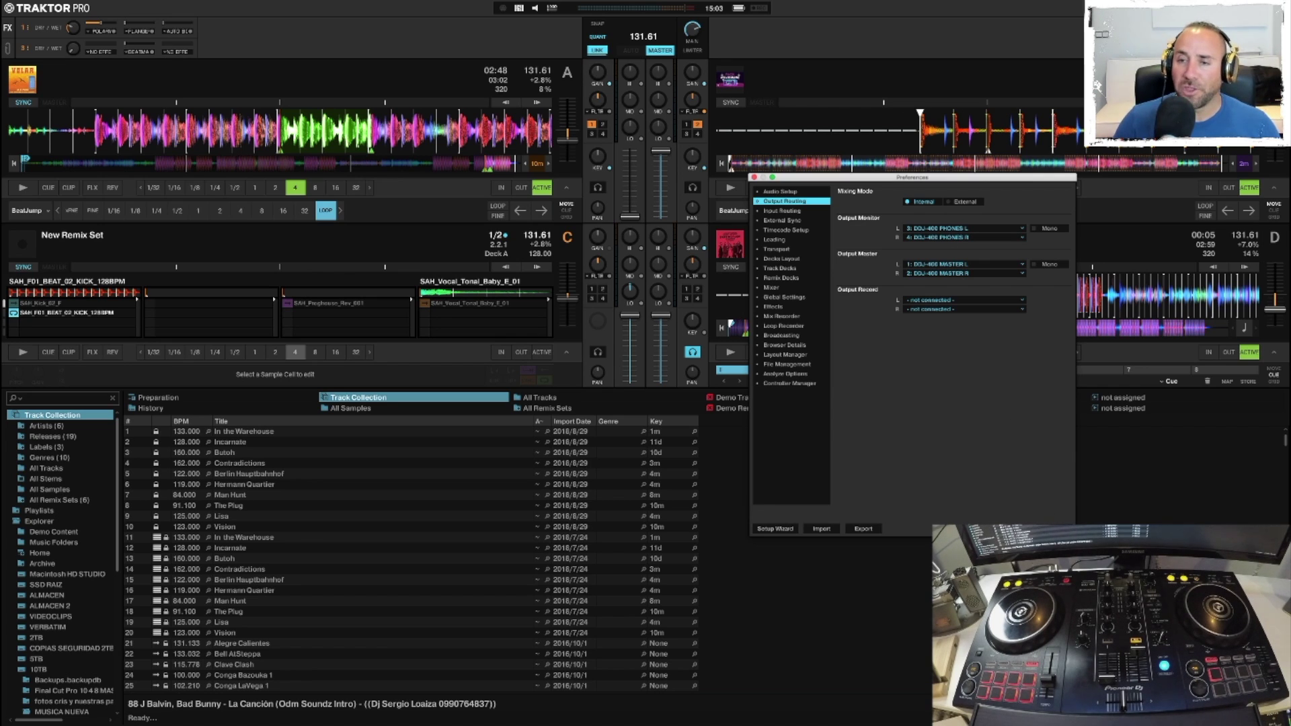
{"action": "key", "text": "Escape"}
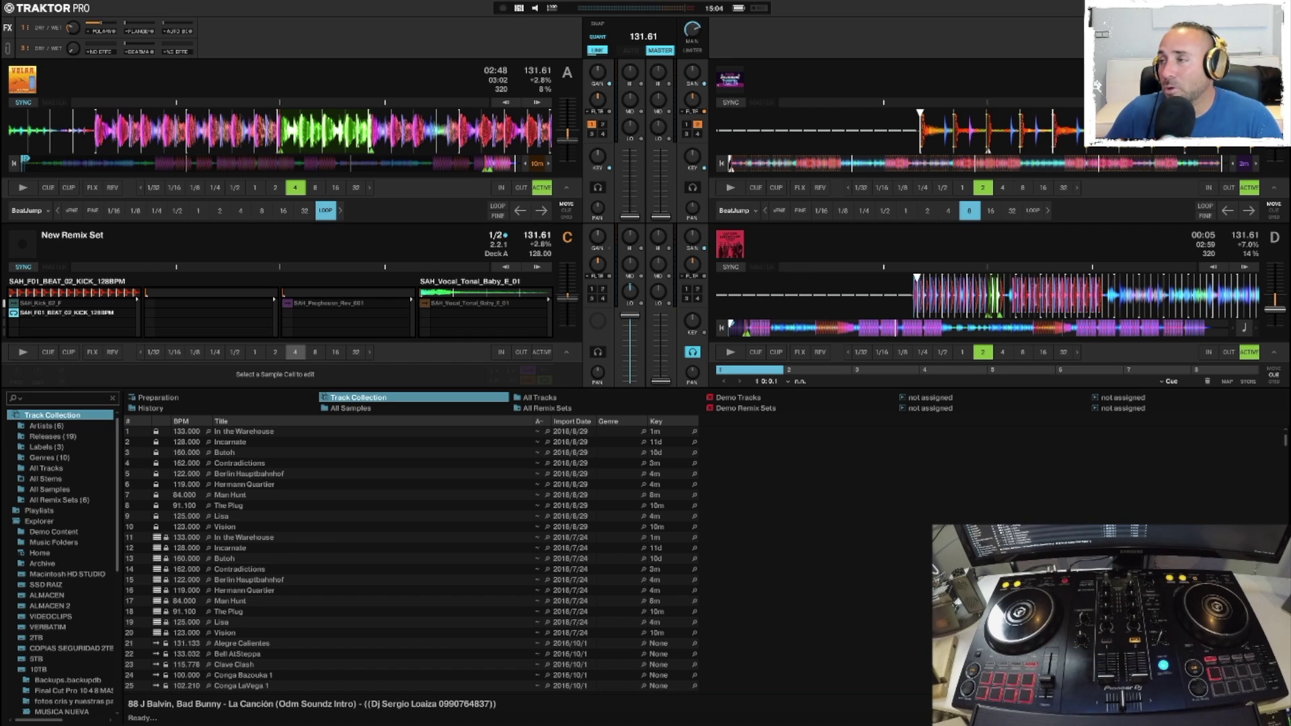
Turn off Link in the master clock area and play the SAH_Kick_02_F sample in deck C.
{"action": "left_click", "coordinate": [598, 51]}
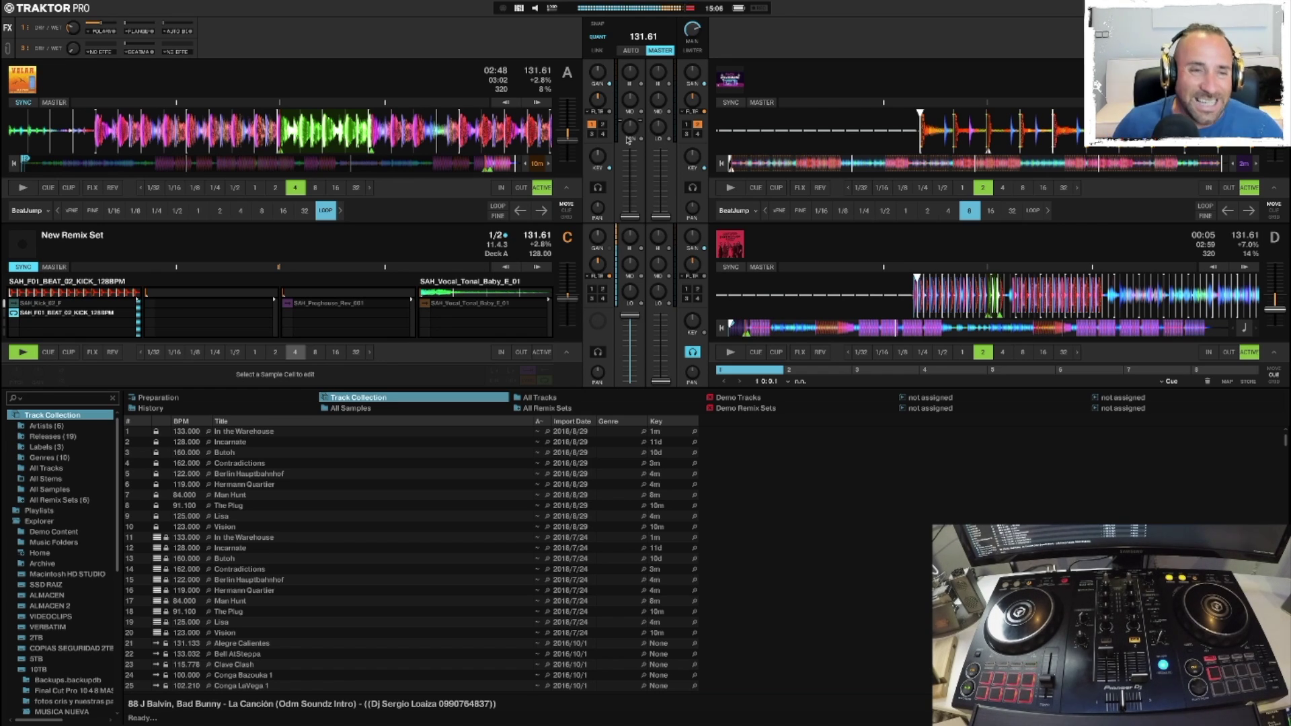
{"action": "left_click", "coordinate": [49, 315]}
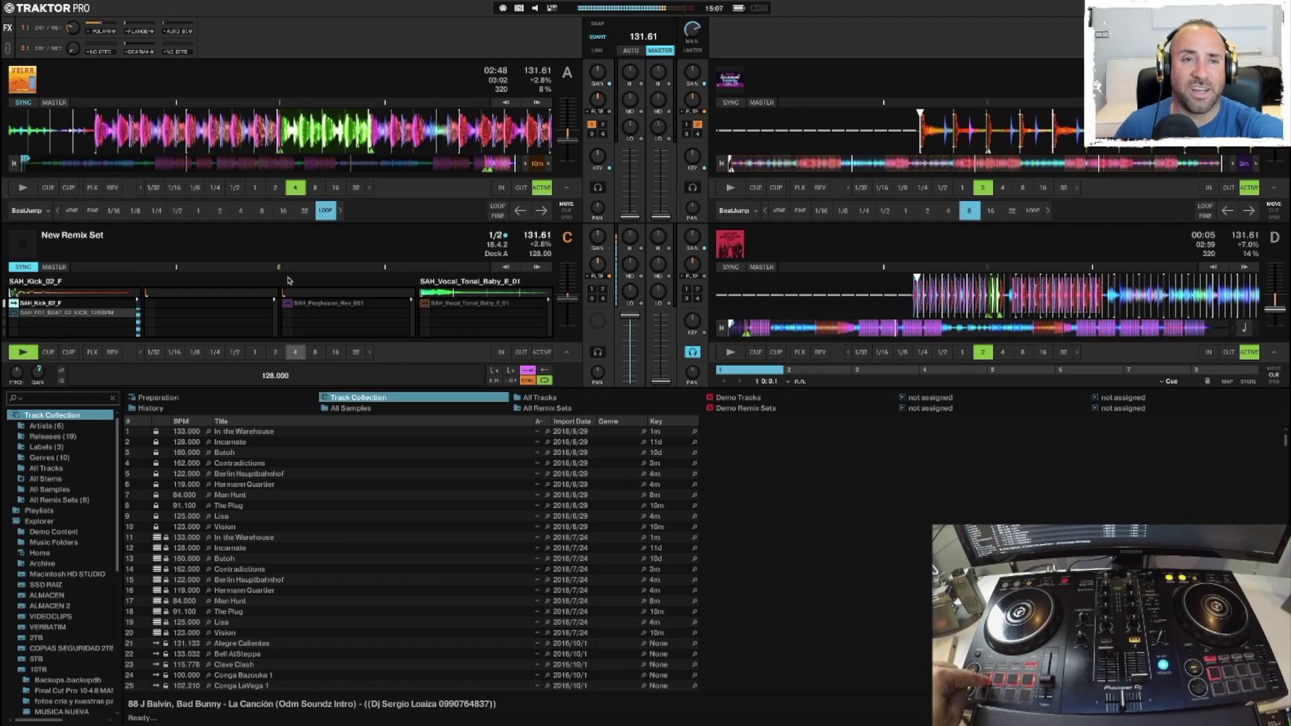
Set the remix set quantize of deck C to 1/2 and switch the kick sample to one-shot playback.
{"action": "left_click", "coordinate": [495, 235]}
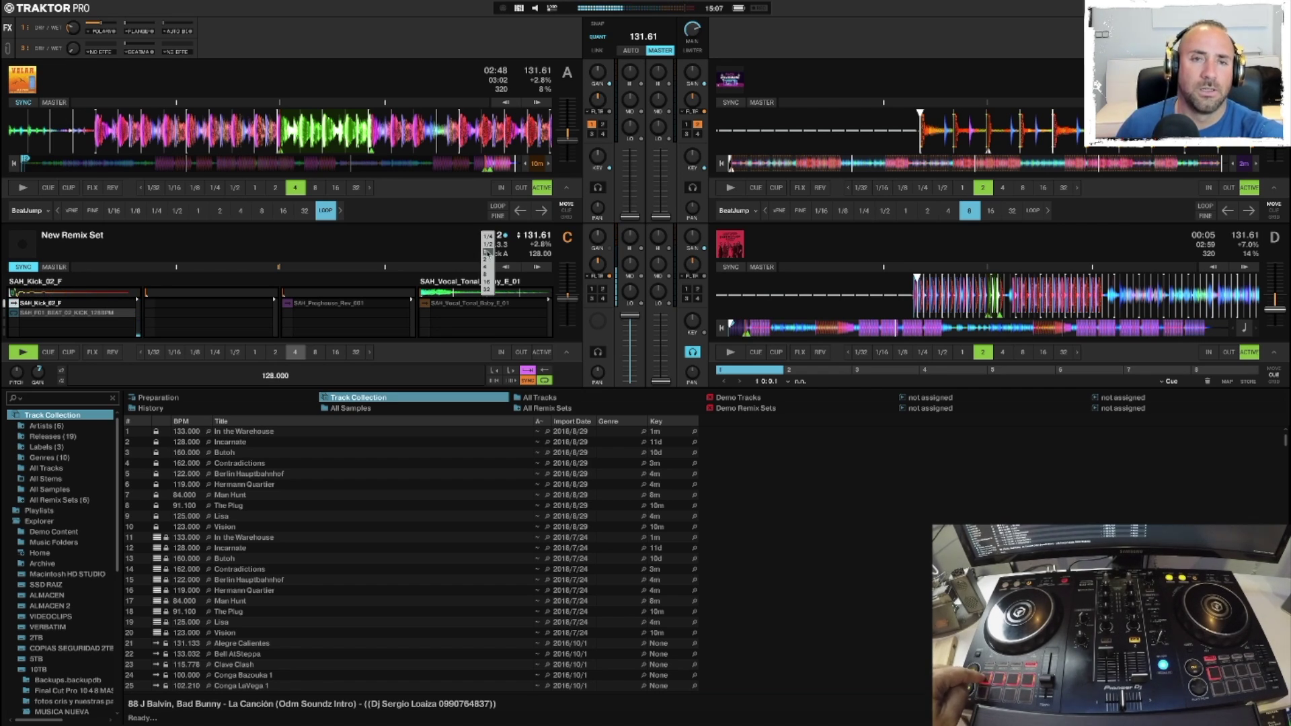
{"action": "left_click", "coordinate": [487, 244]}
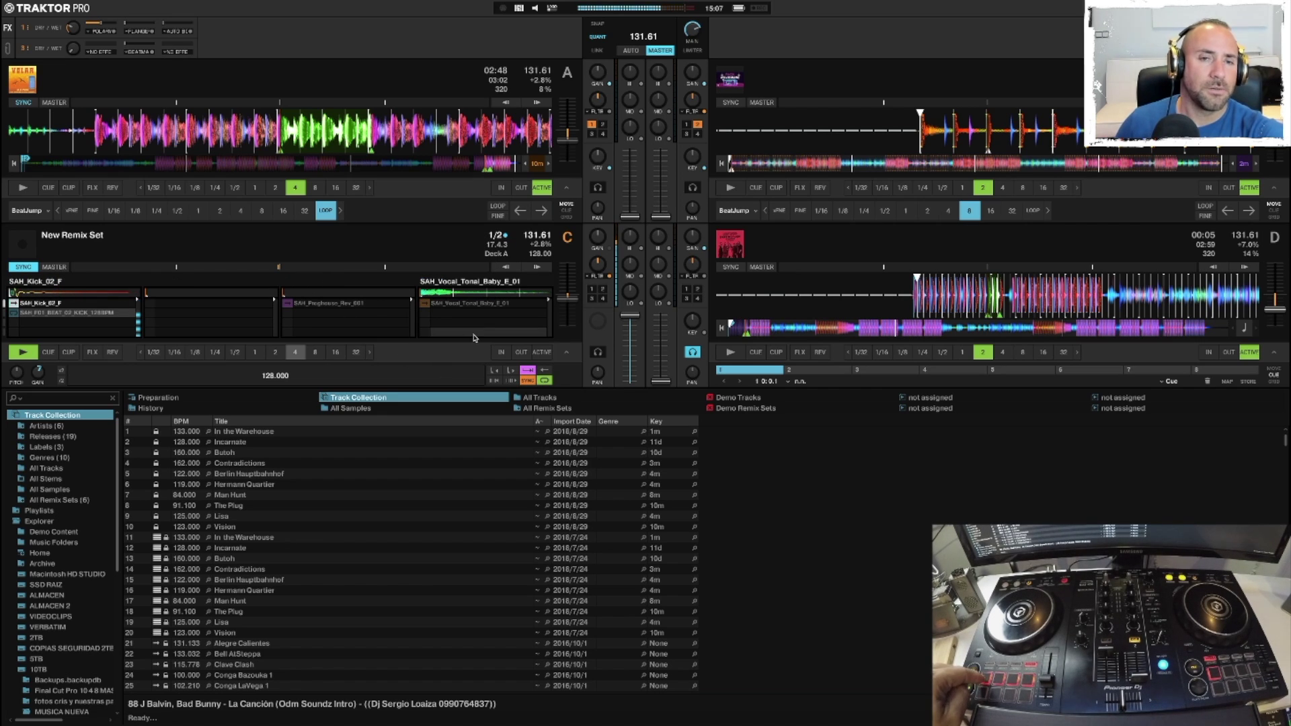
{"action": "left_click", "coordinate": [543, 381]}
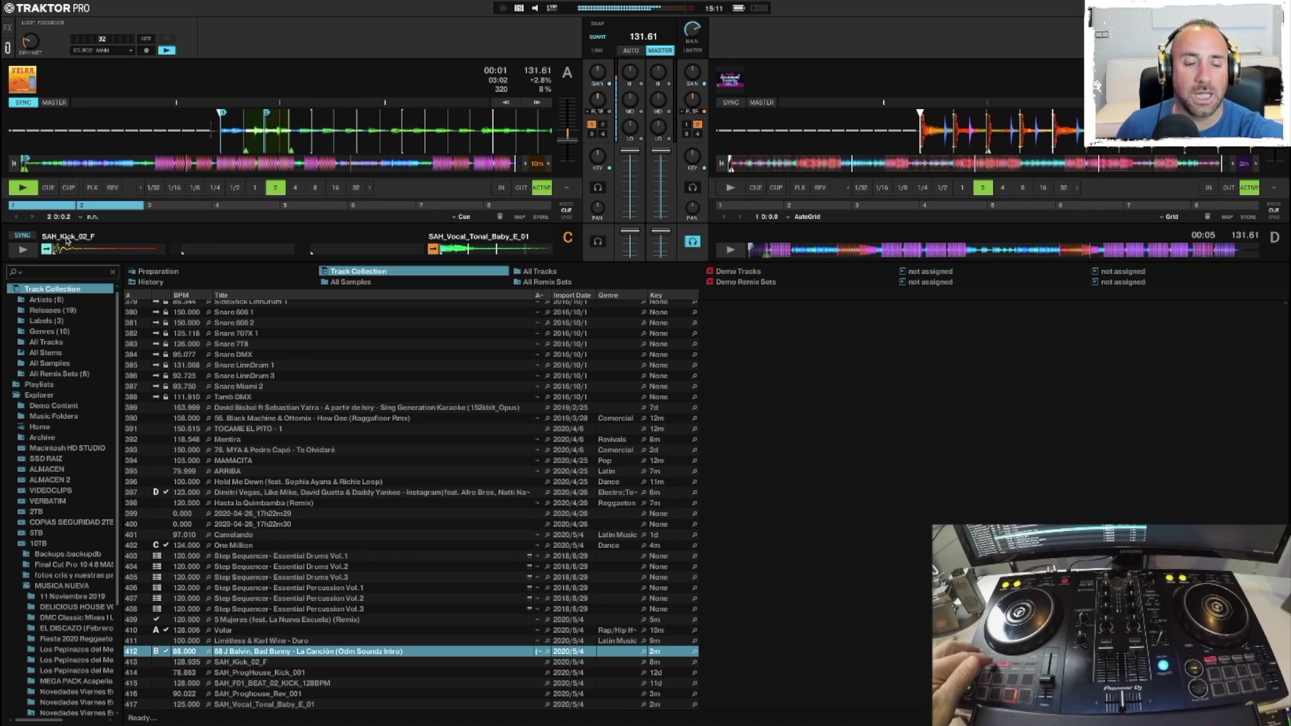
Switch to the full four-deck layout and remove the FX unit 1 assignment from deck A.
{"action": "key", "text": "F6"}
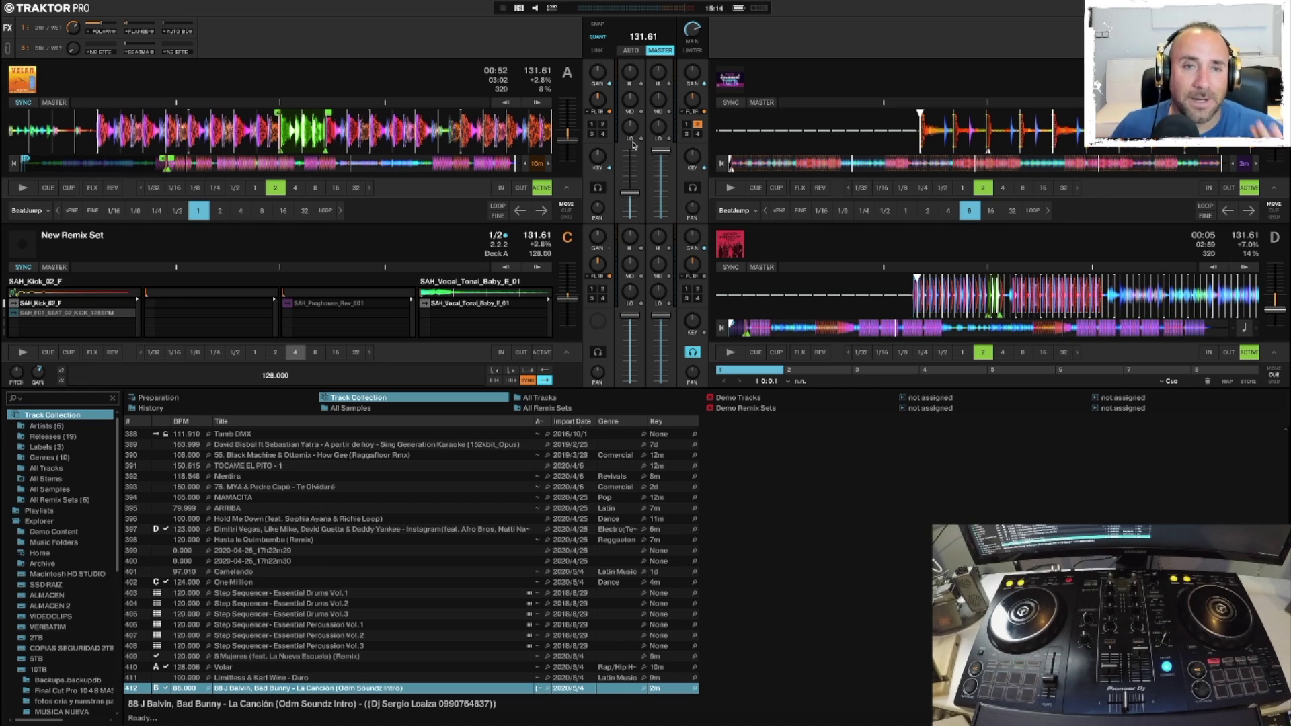
{"action": "left_click", "coordinate": [592, 125]}
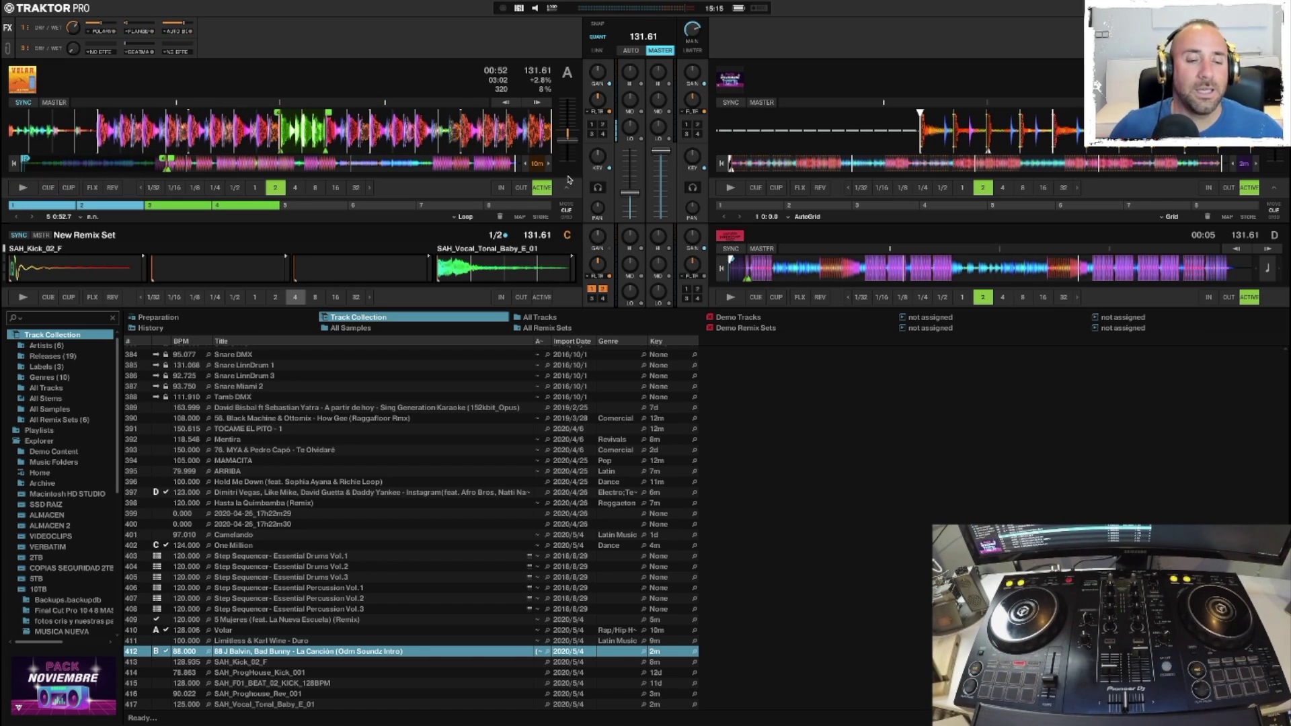
Change deck C to a Stem Deck, return it to a Remix Deck, and review its available deck types.
{"action": "mouse_move", "coordinate": [243, 256]}
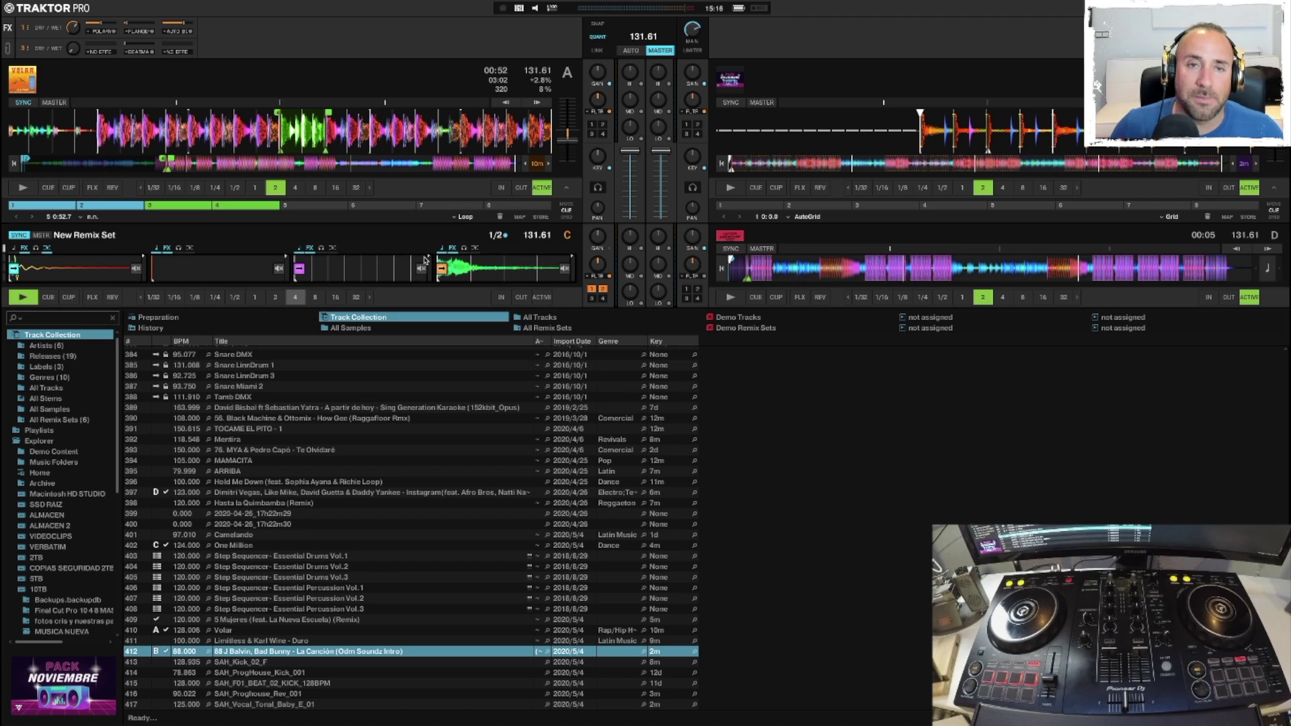
{"action": "left_click", "coordinate": [567, 236]}
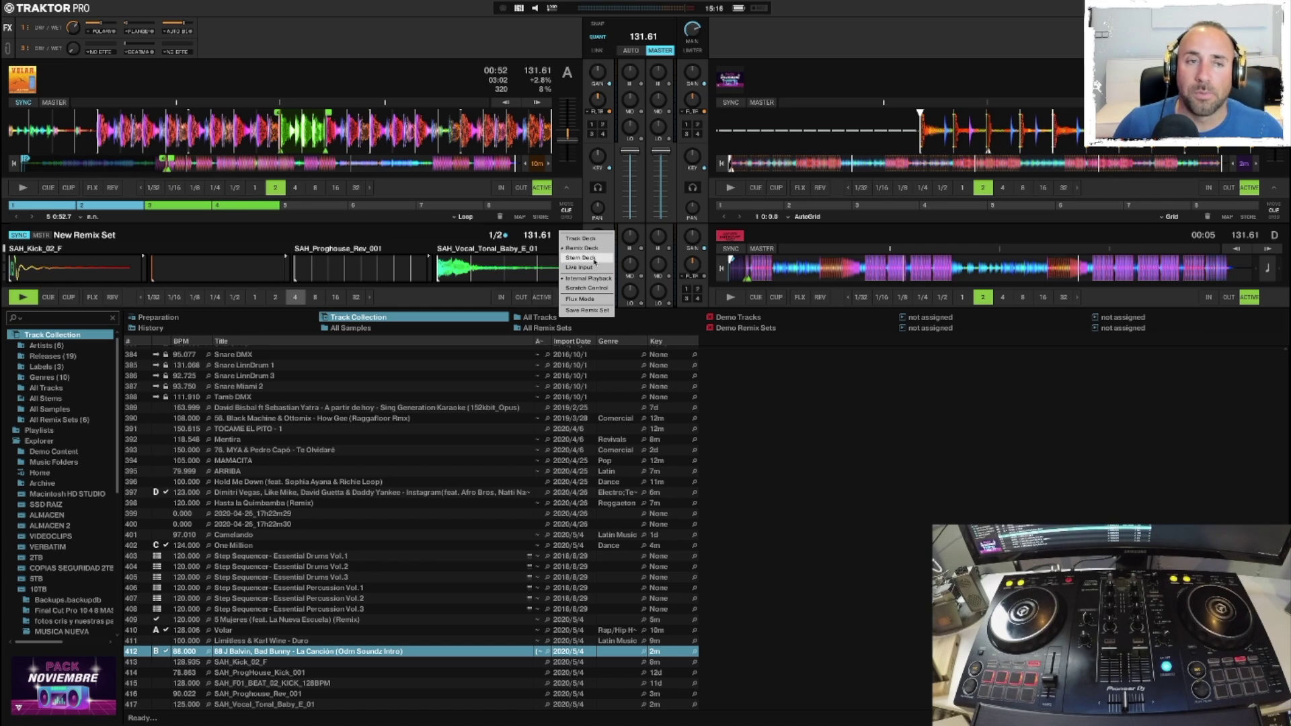
{"action": "left_click", "coordinate": [594, 262]}
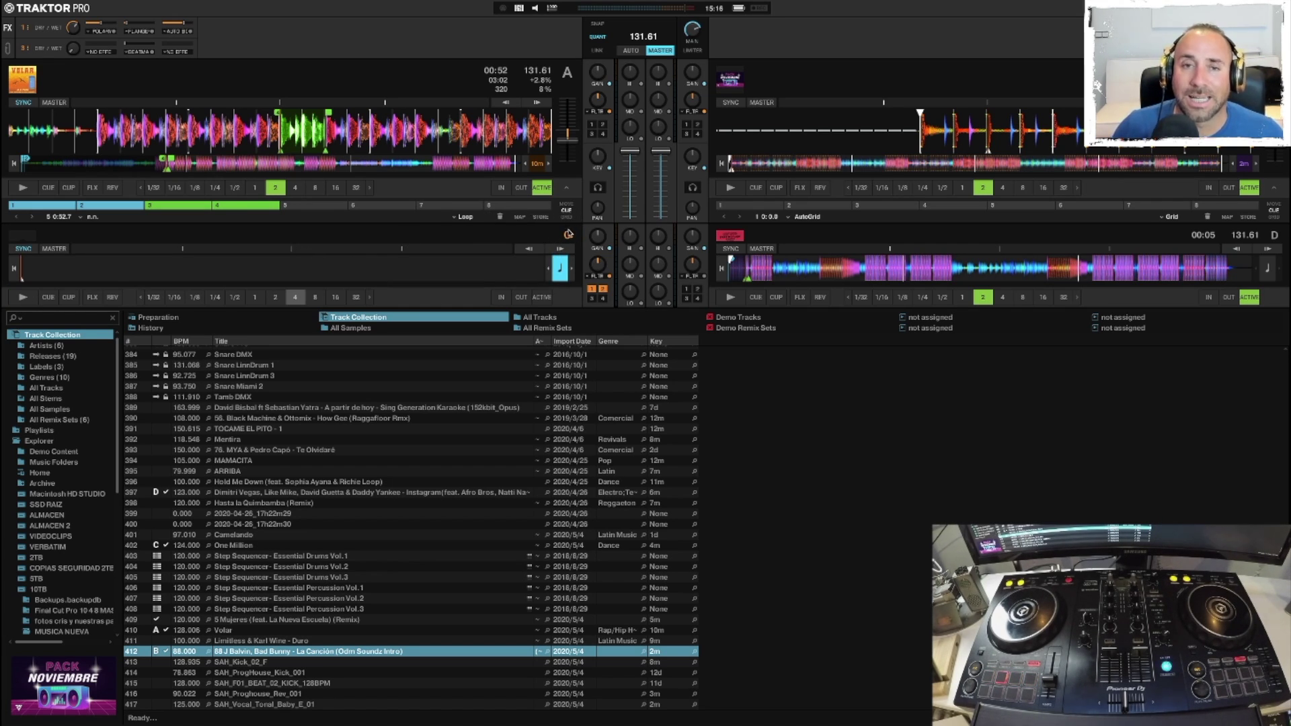
{"action": "left_click", "coordinate": [566, 237]}
{"action": "left_click", "coordinate": [573, 248]}
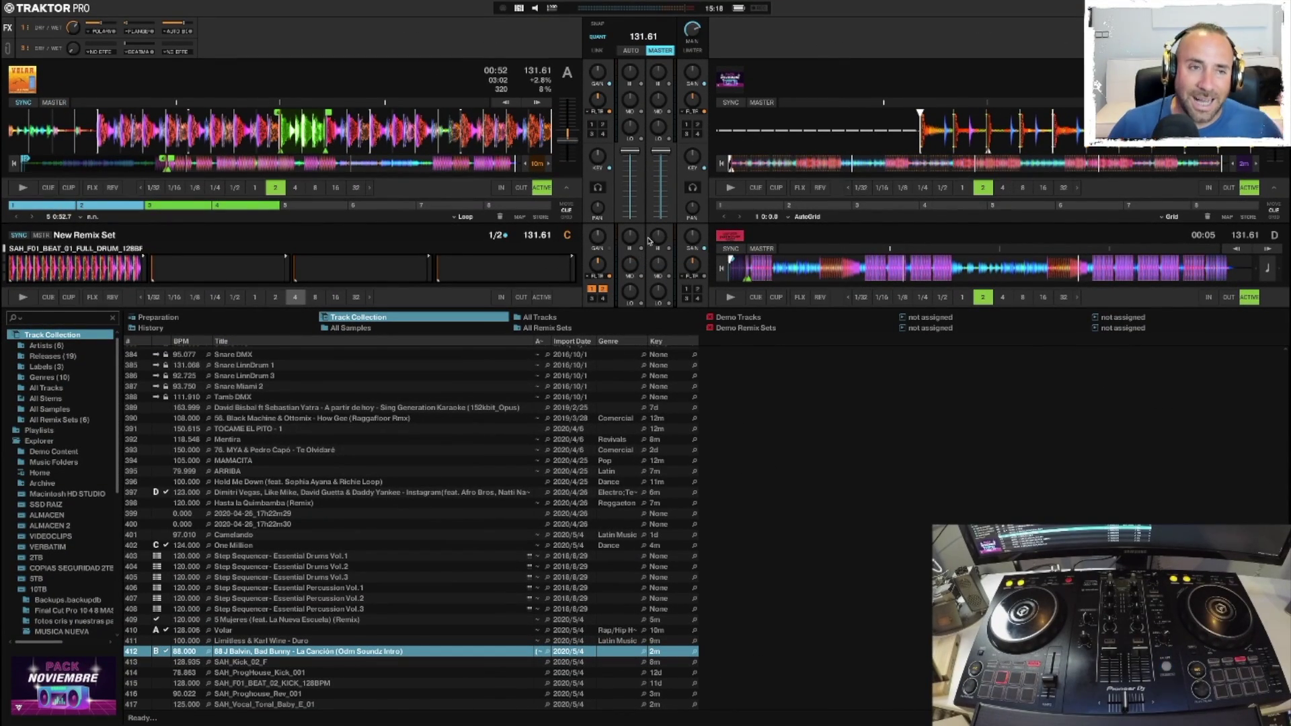
{"action": "left_click", "coordinate": [564, 235]}
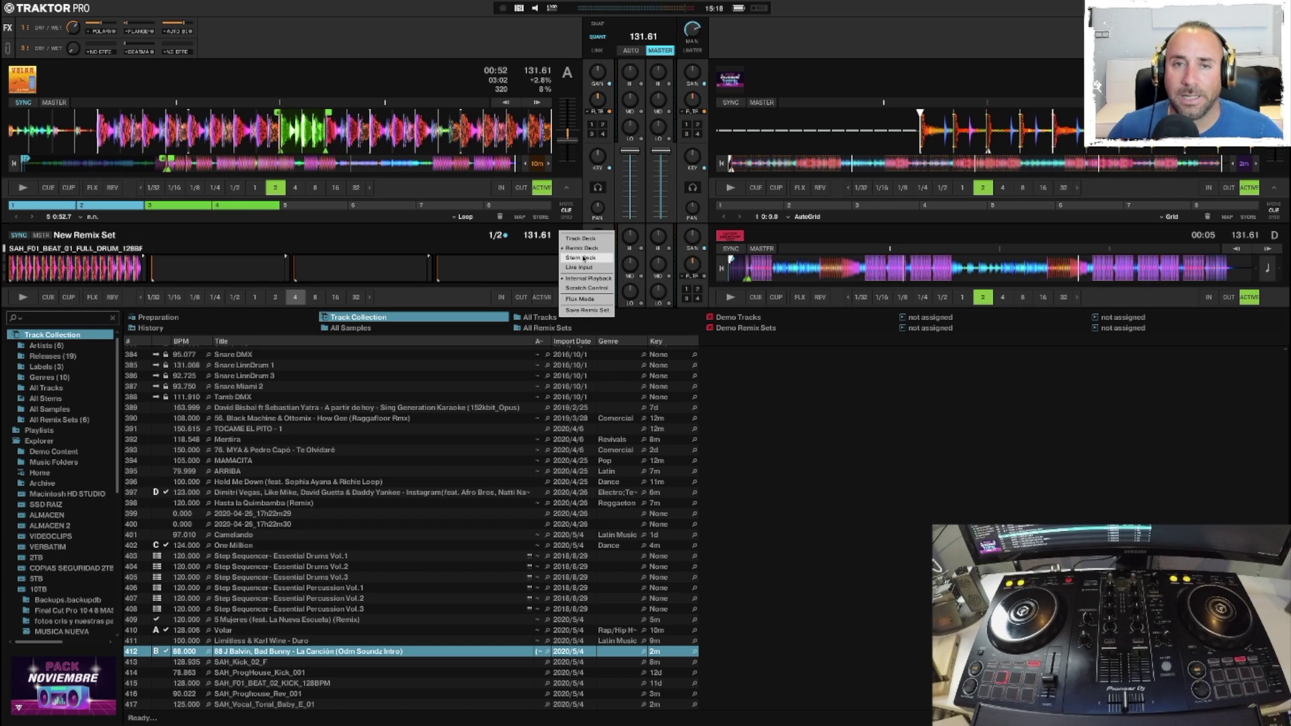
{"action": "left_click", "coordinate": [430, 244]}
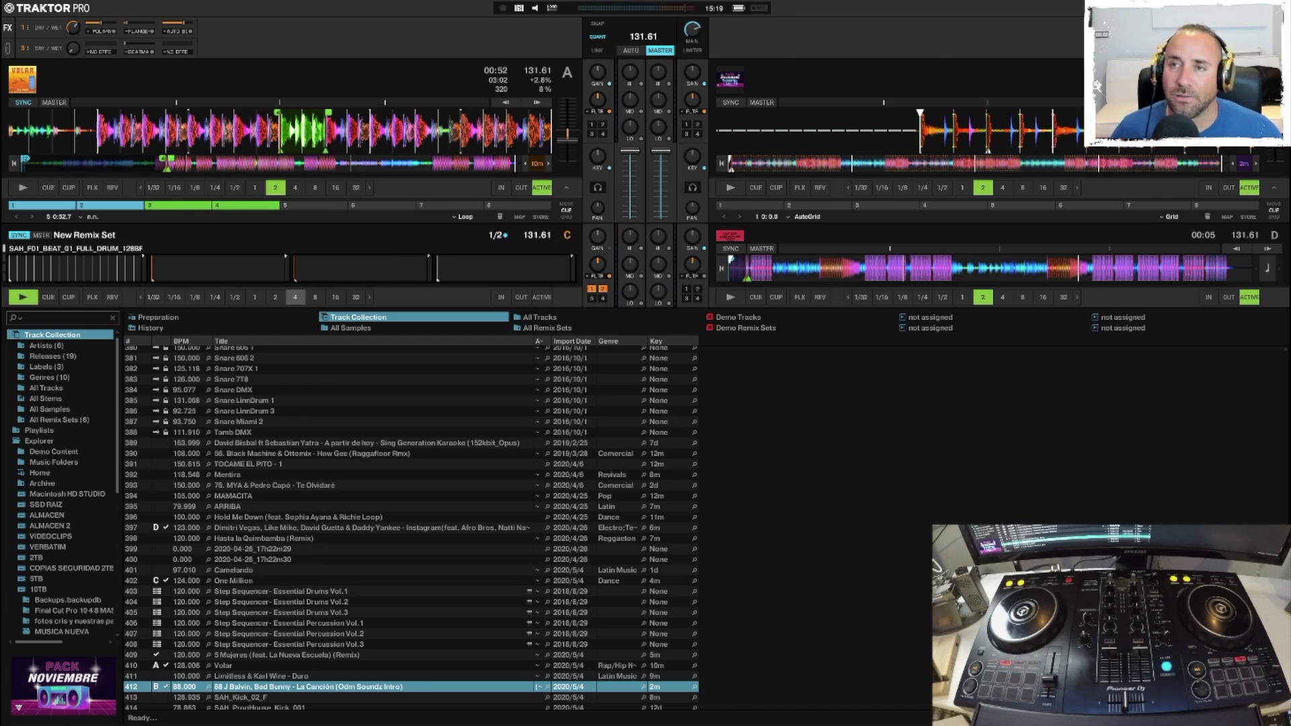
Switch back to the full four-deck layout and change deck C to a Track Deck.
{"action": "key", "text": "ctrl+F2"}
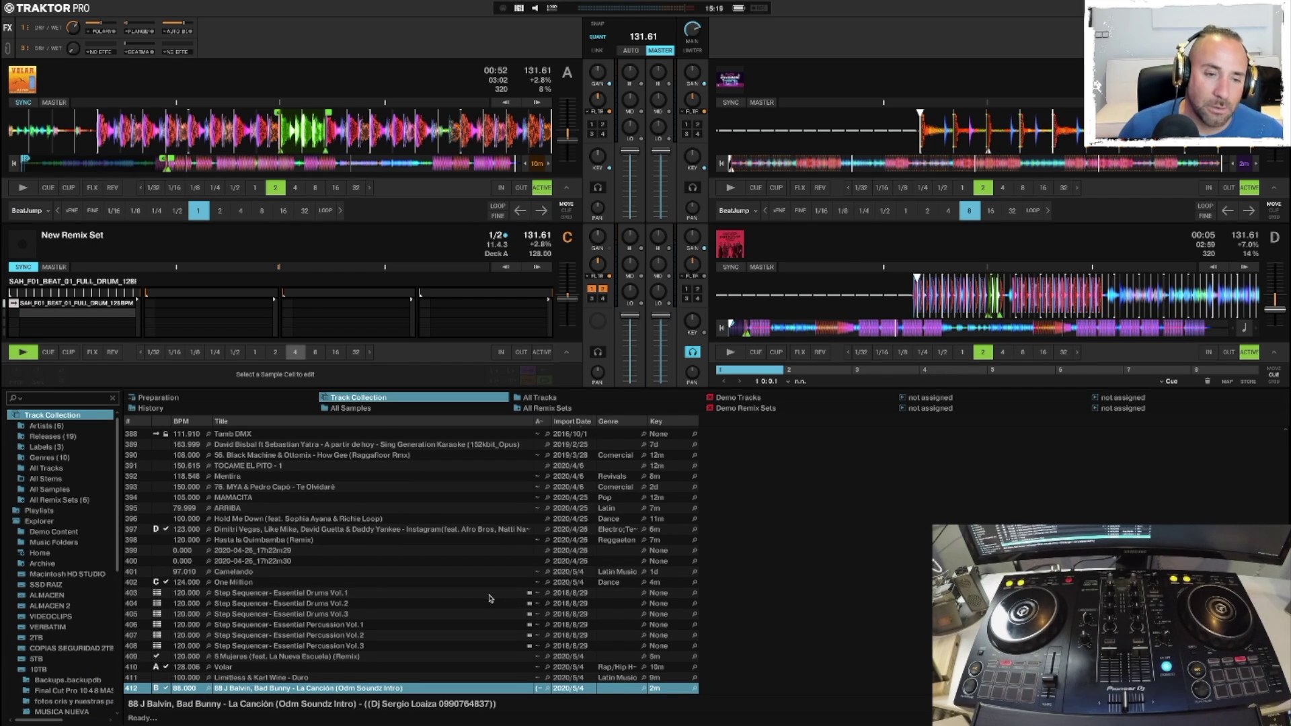
{"action": "scroll", "coordinate": [509, 555], "scroll_direction": "up", "scroll_amount": 15}
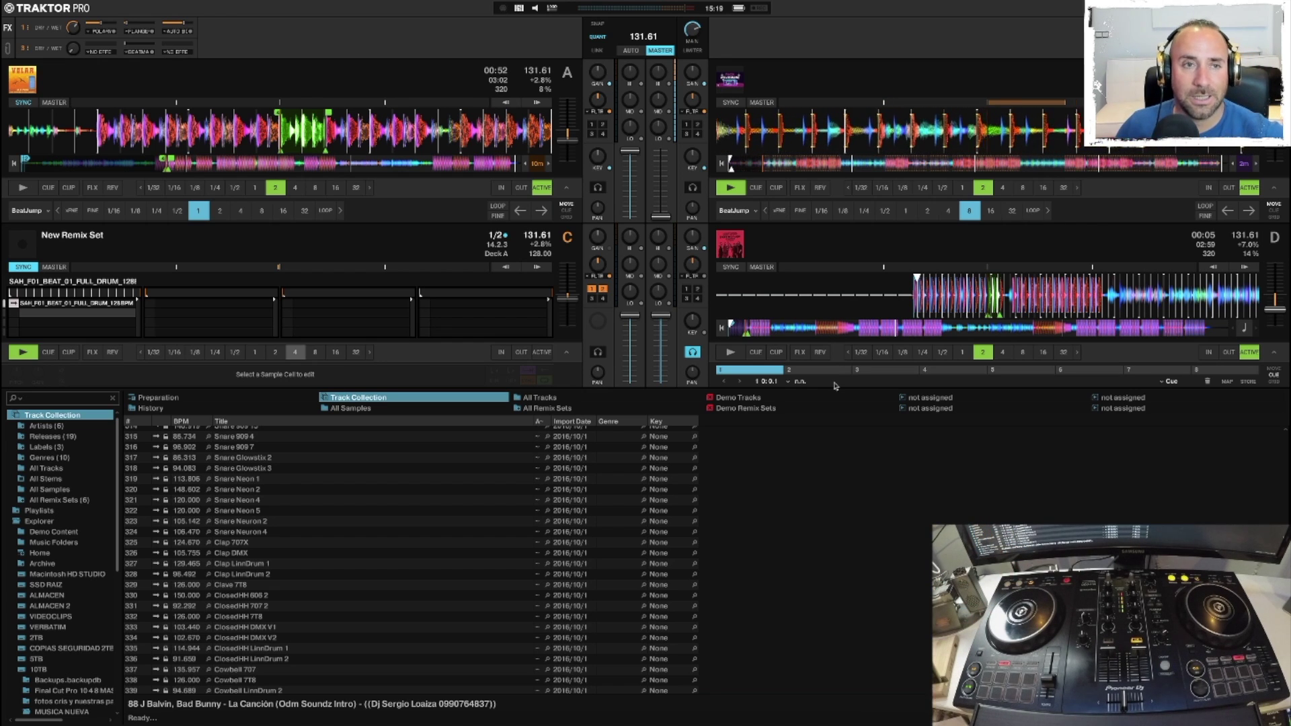
{"action": "left_click", "coordinate": [570, 246]}
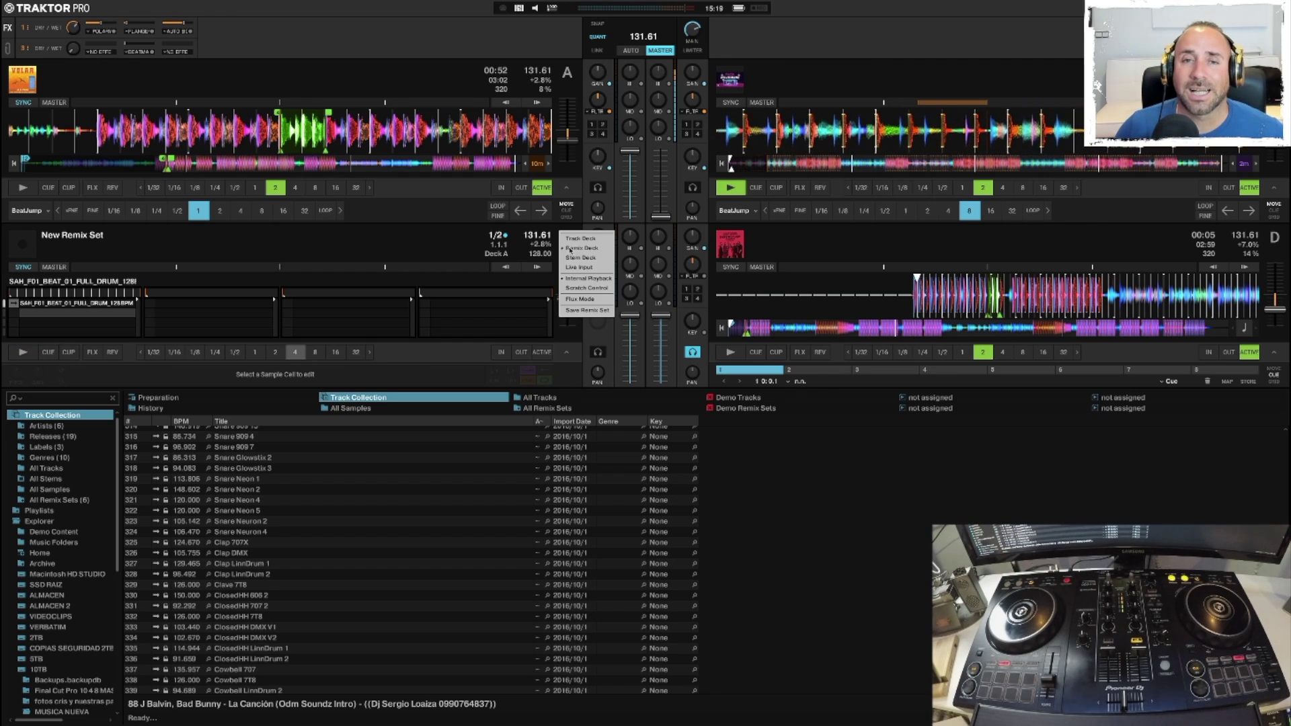
{"action": "left_click", "coordinate": [579, 239]}
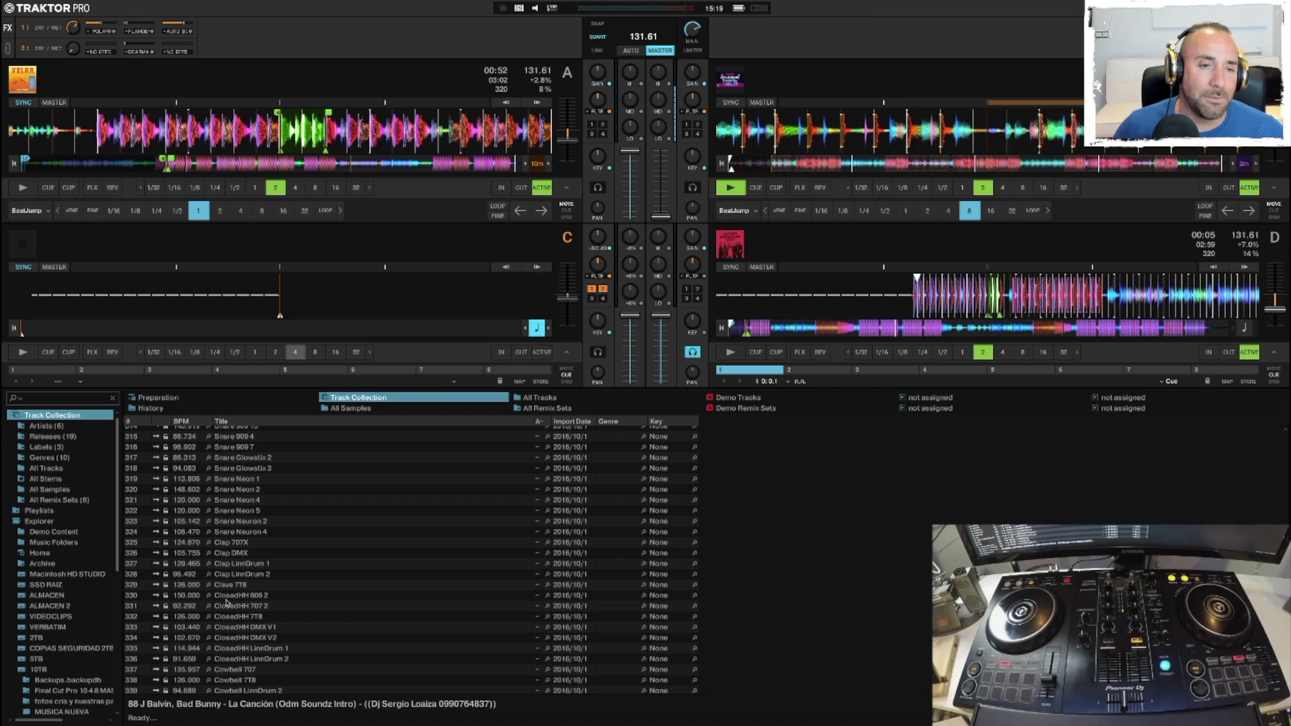
Load 88 J Balvin, Bad Bunny - La Canción (Odm Soundz Intro) from the Track Collection into deck C.
{"action": "scroll", "coordinate": [252, 642], "scroll_direction": "down", "scroll_amount": 20}
{"action": "left_click", "coordinate": [246, 624]}
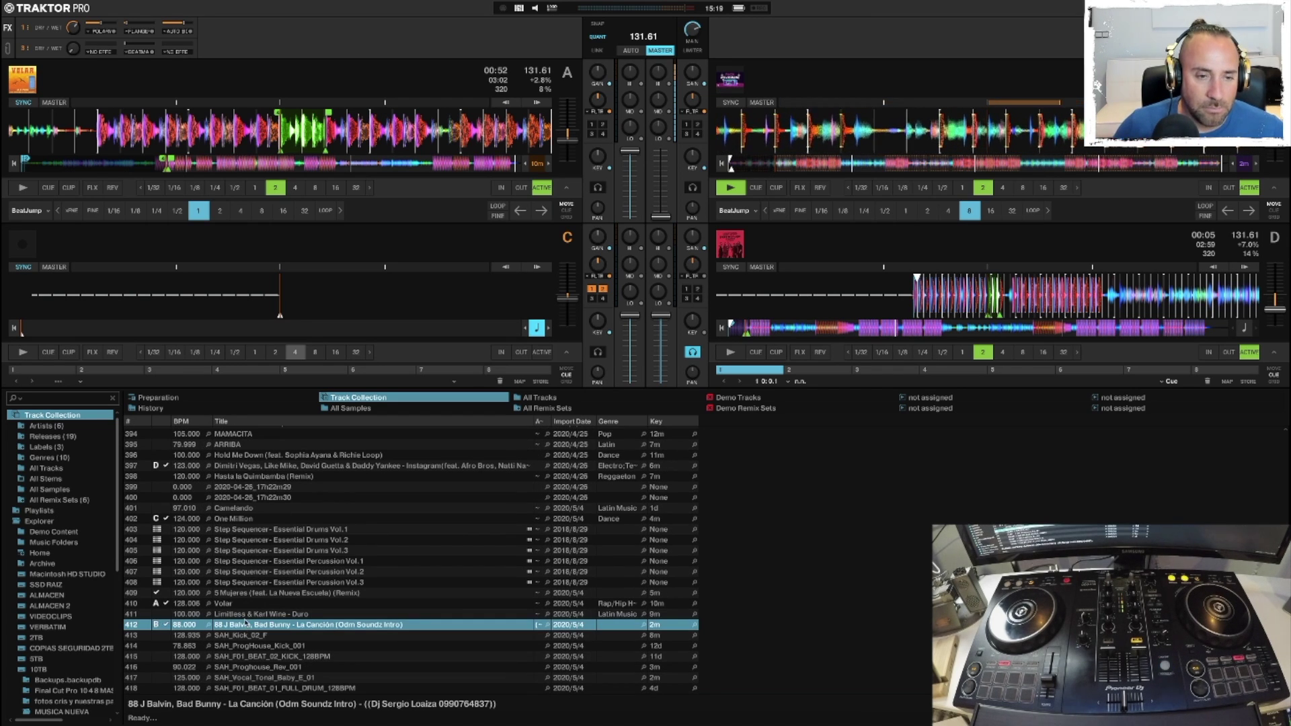
{"action": "left_click_drag", "start_coordinate": [256, 624], "coordinate": [242, 284]}
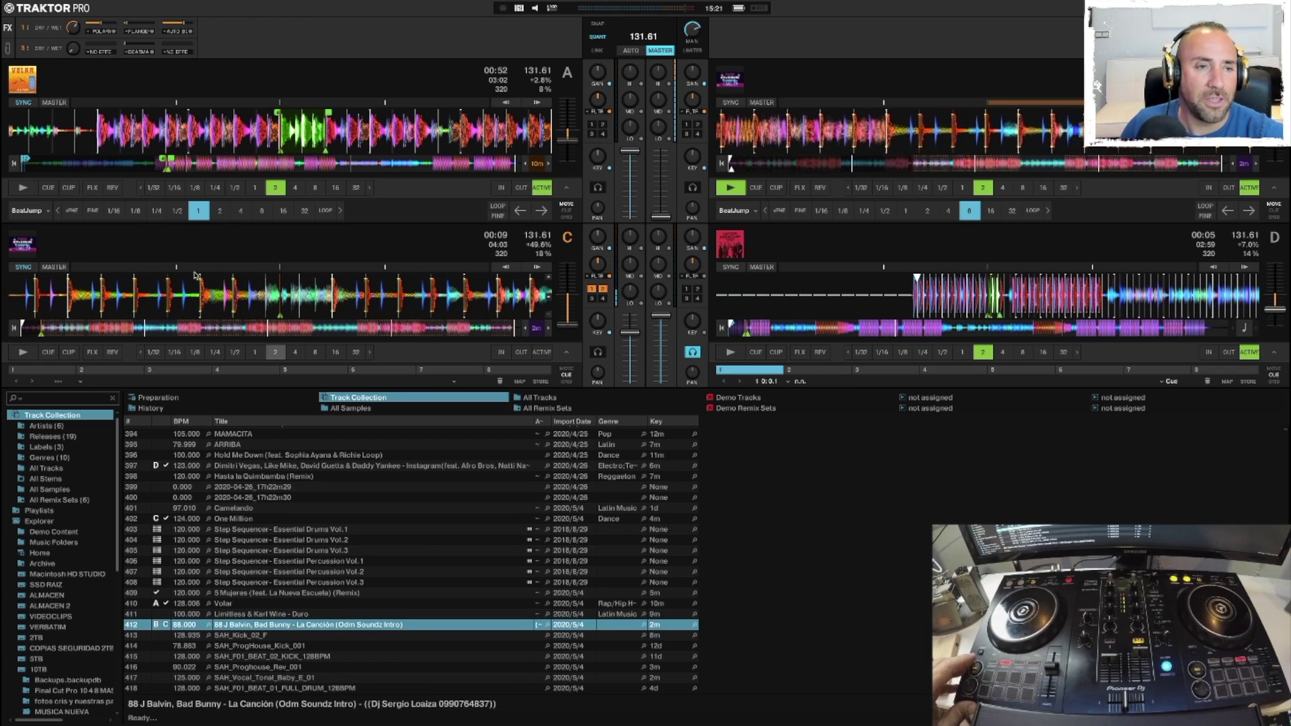
Return deck C to the start of its track.
{"action": "left_click", "coordinate": [13, 328]}
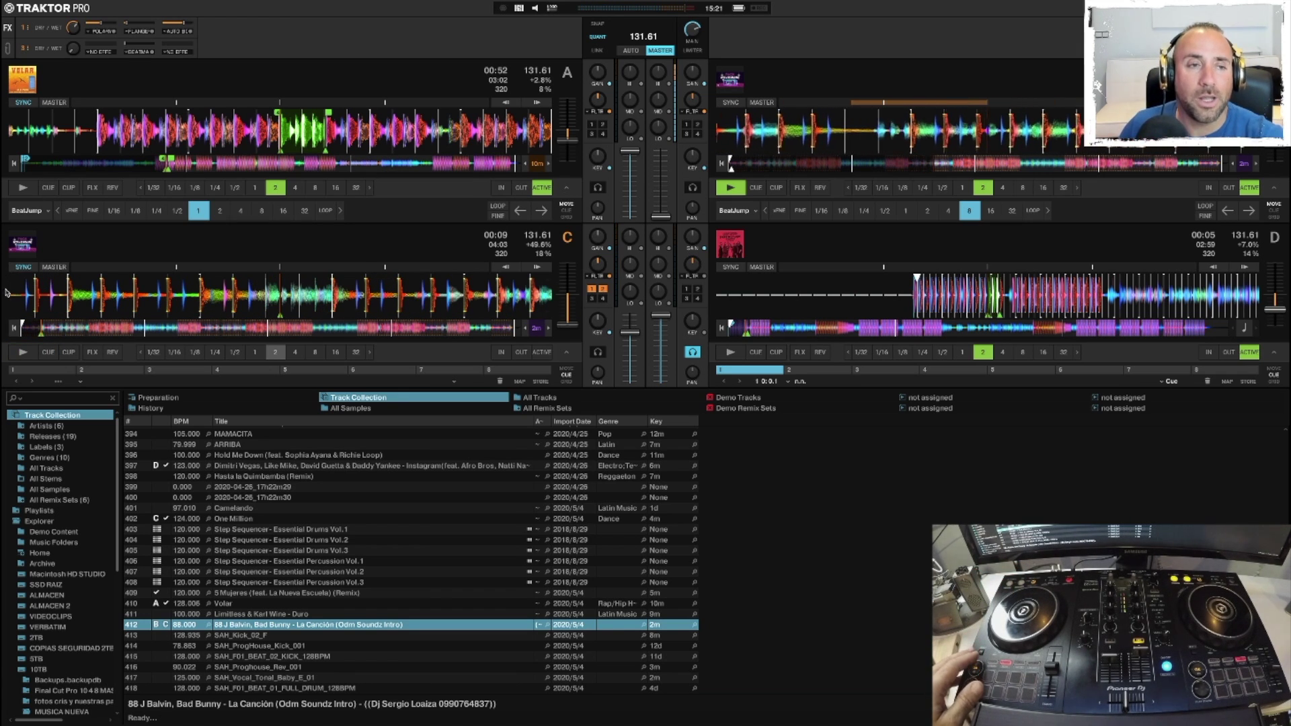
{"action": "left_click", "coordinate": [14, 329]}
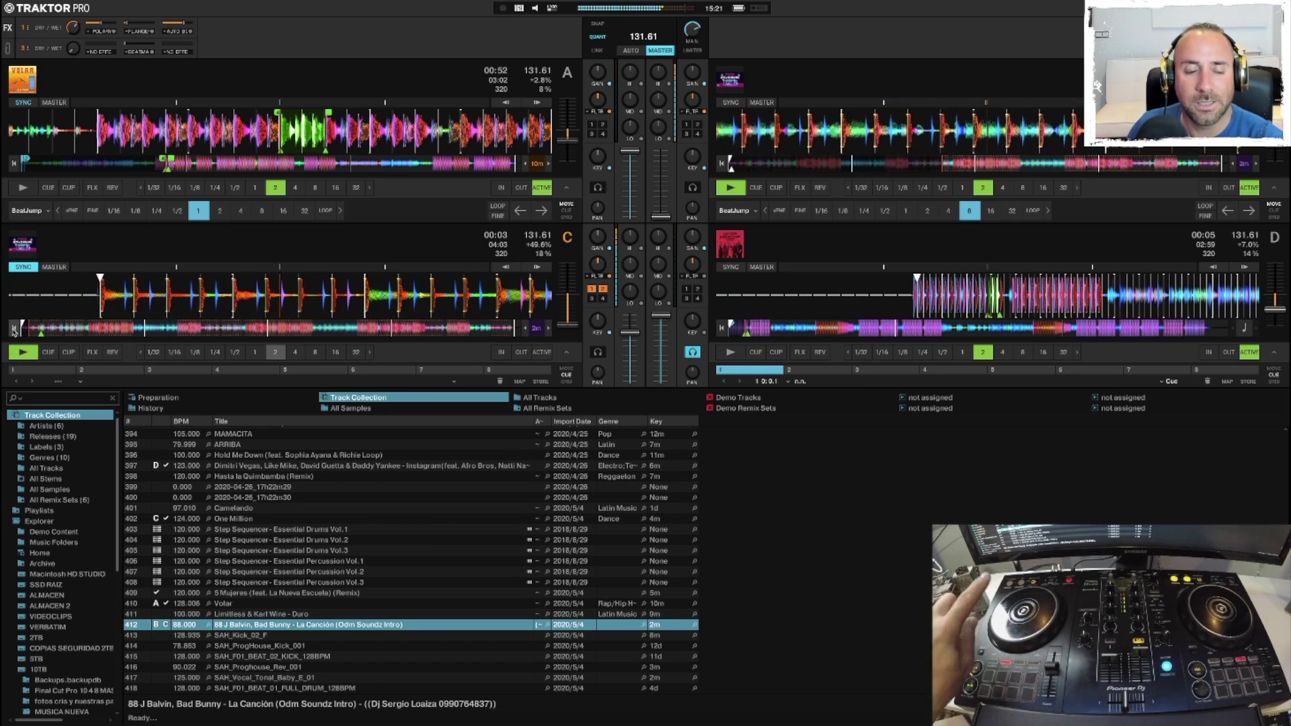
{"action": "left_click", "coordinate": [14, 329]}
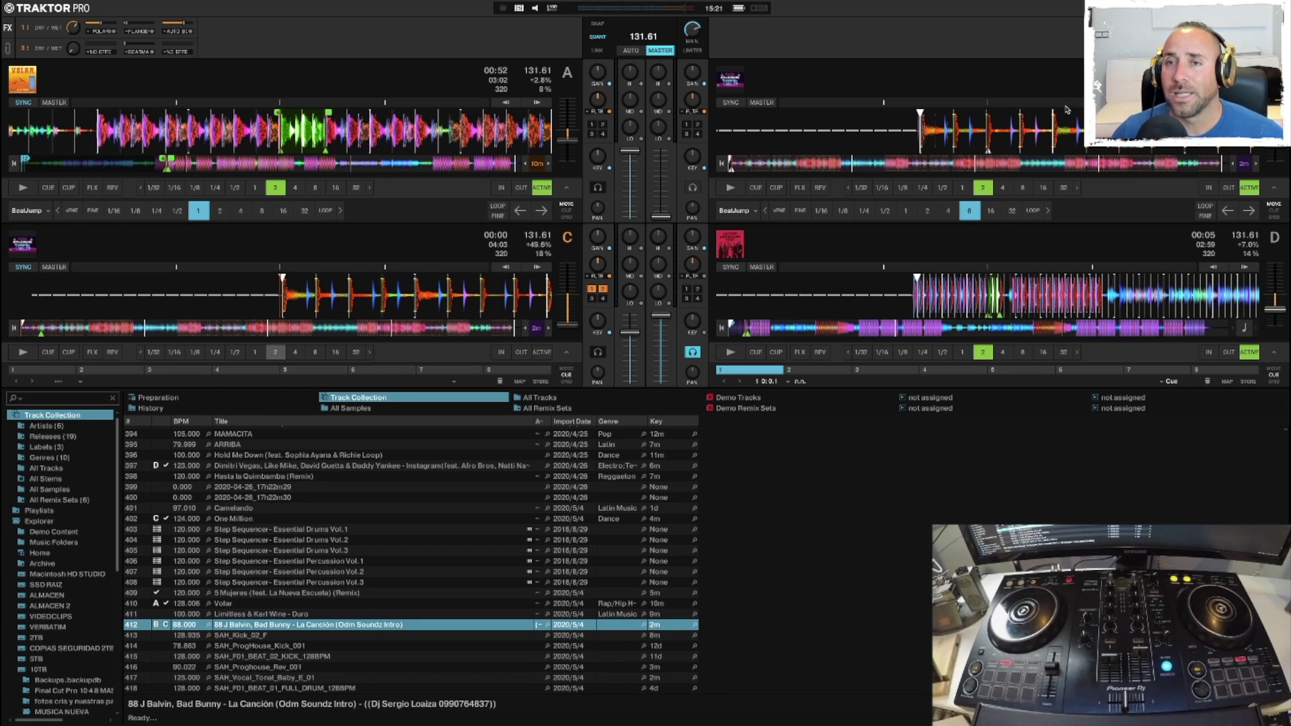
Jump further ahead in deck B's track, and return decks A and C to the start of theirs.
{"action": "left_click", "coordinate": [1006, 165]}
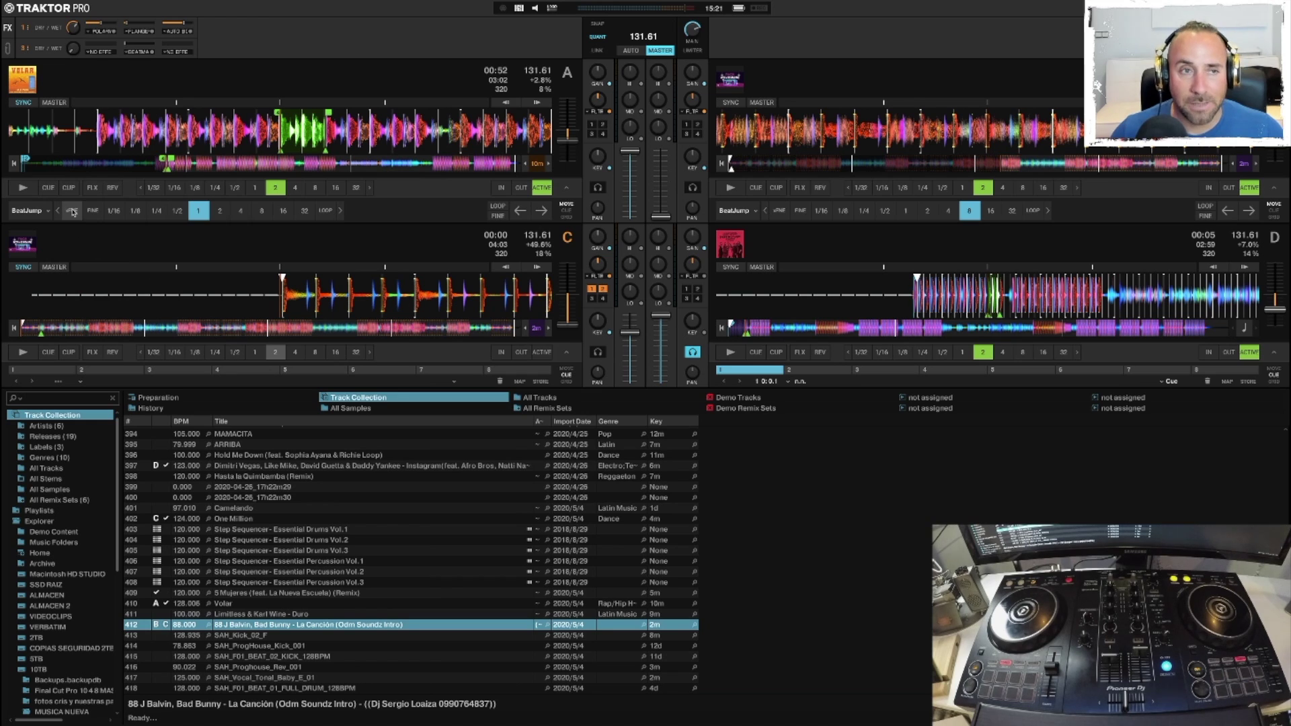
{"action": "left_click", "coordinate": [13, 165]}
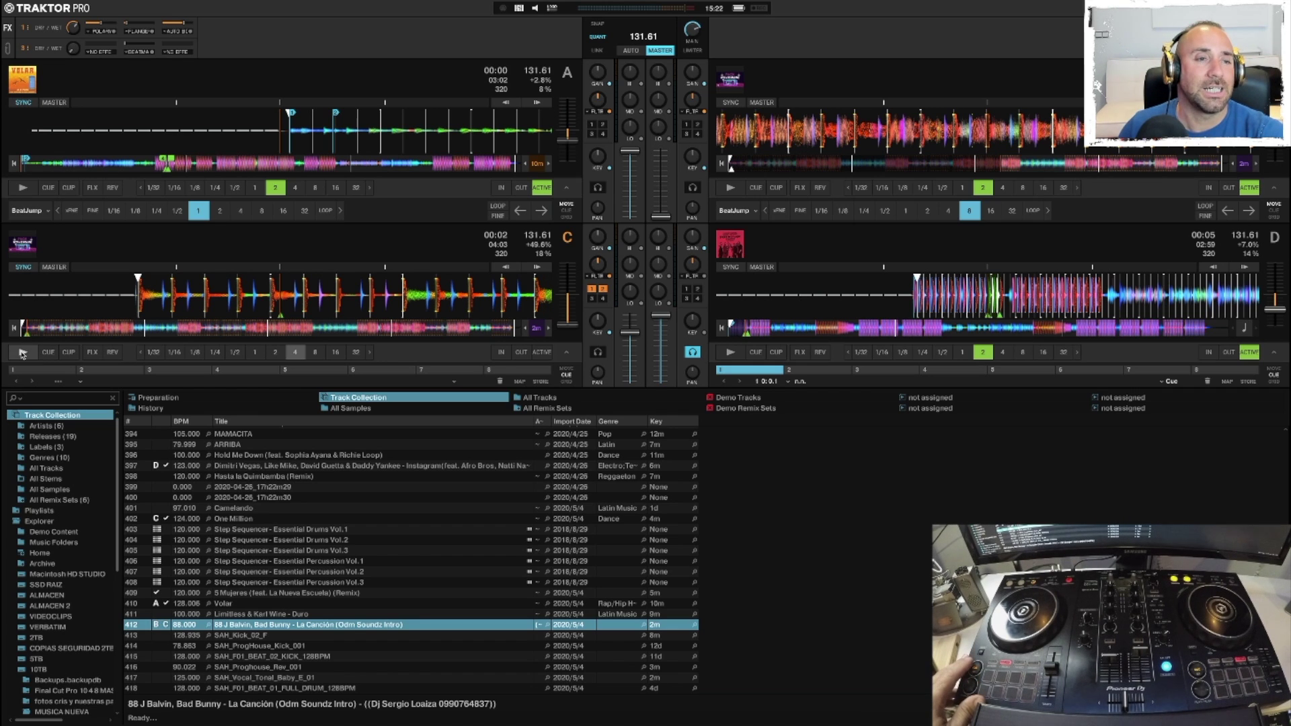
{"action": "left_click", "coordinate": [14, 328]}
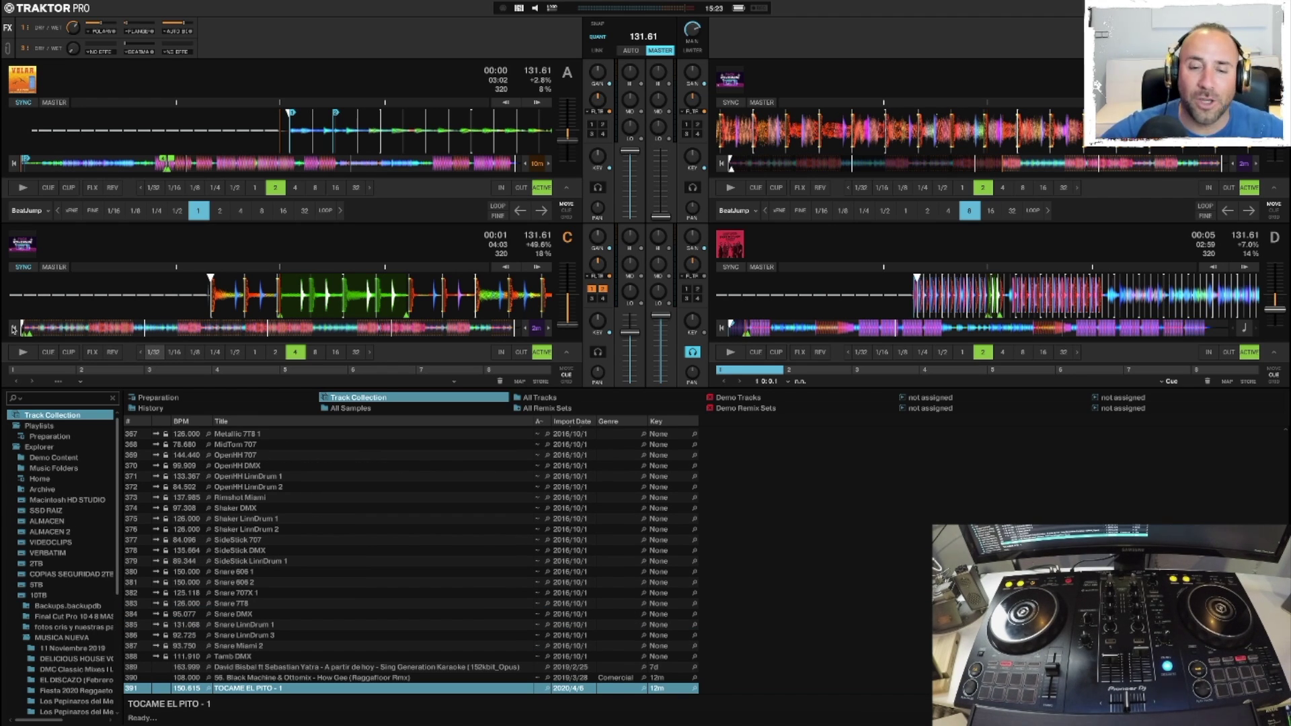
Browse down the folder tree from Track Collection through Home to the VIDEOCLIPS drive.
{"action": "left_click", "coordinate": [337, 561]}
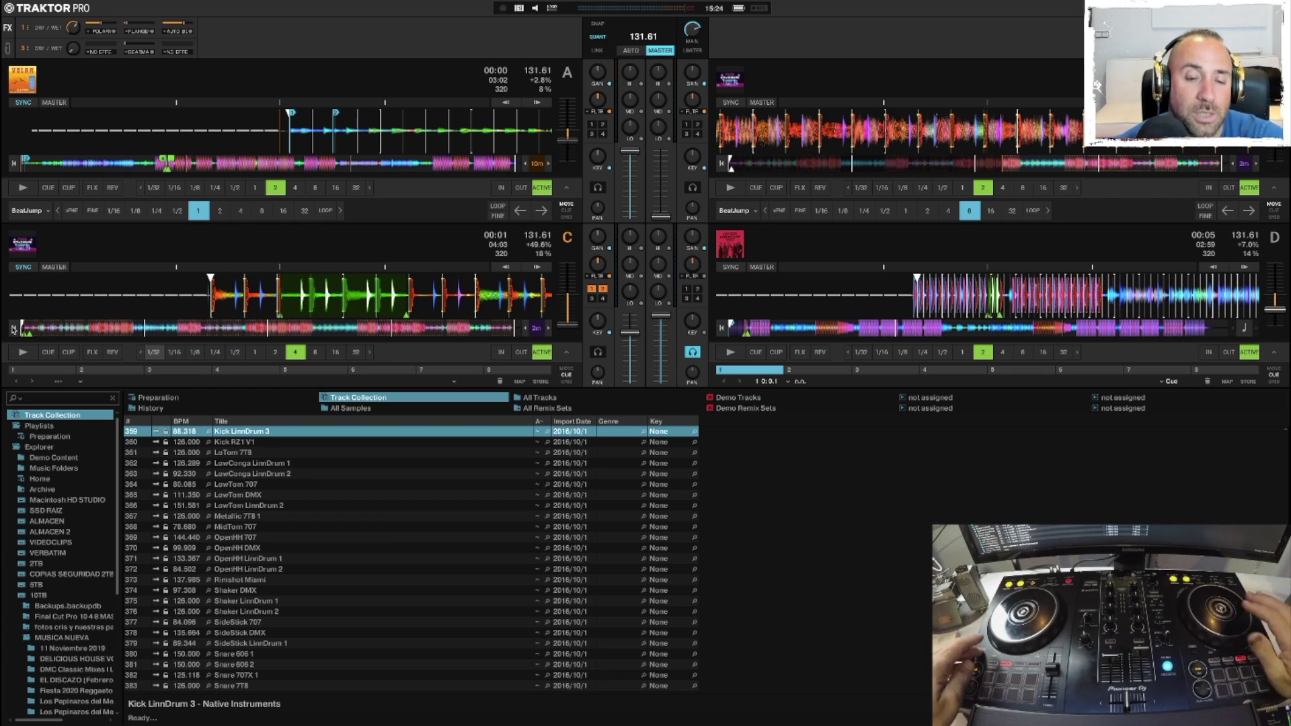
{"action": "key", "text": "Down"}
{"action": "key", "text": "Down"}
{"action": "key", "text": "Down"}
{"action": "key", "text": "Down"}
{"action": "key", "text": "Down"}
{"action": "key", "text": "Down"}
{"action": "key", "text": "Down"}
{"action": "key", "text": "Down"}
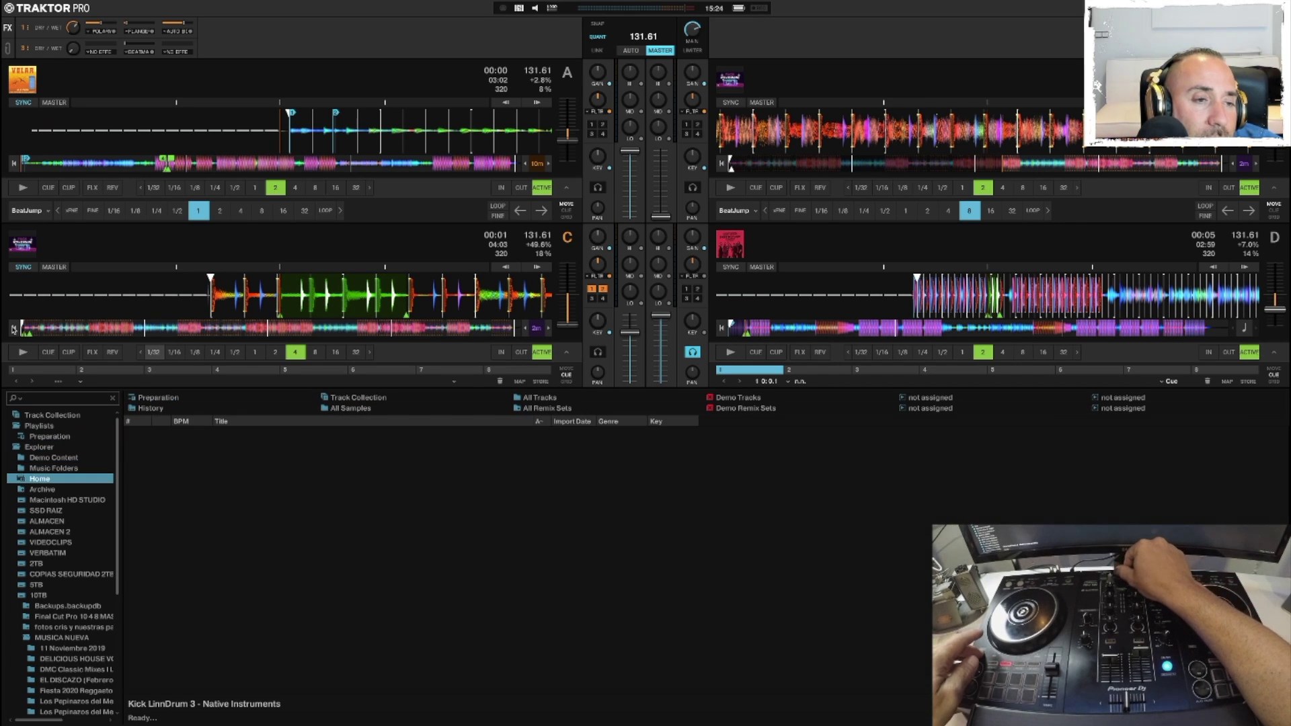
{"action": "key", "text": "Down"}
{"action": "key", "text": "Down"}
{"action": "key", "text": "Down"}
{"action": "key", "text": "Down"}
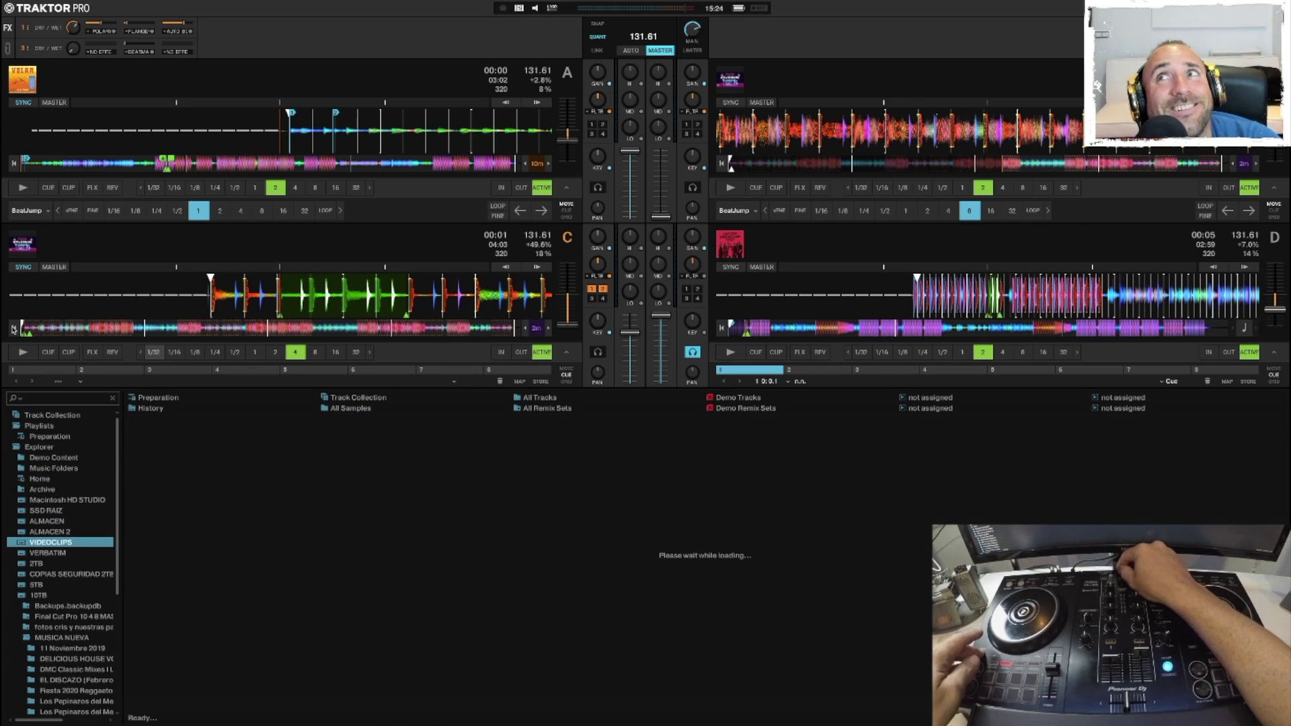
Browse back up the folder tree to Track Collection and expand its subfolders.
{"action": "key", "text": "Up"}
{"action": "key", "text": "Up"}
{"action": "key", "text": "Up"}
{"action": "key", "text": "Up"}
{"action": "key", "text": "Up"}
{"action": "key", "text": "Up"}
{"action": "key", "text": "Up"}
{"action": "key", "text": "Up"}
{"action": "key", "text": "Up"}
{"action": "key", "text": "Up"}
{"action": "key", "text": "Up"}
{"action": "key", "text": "Up"}
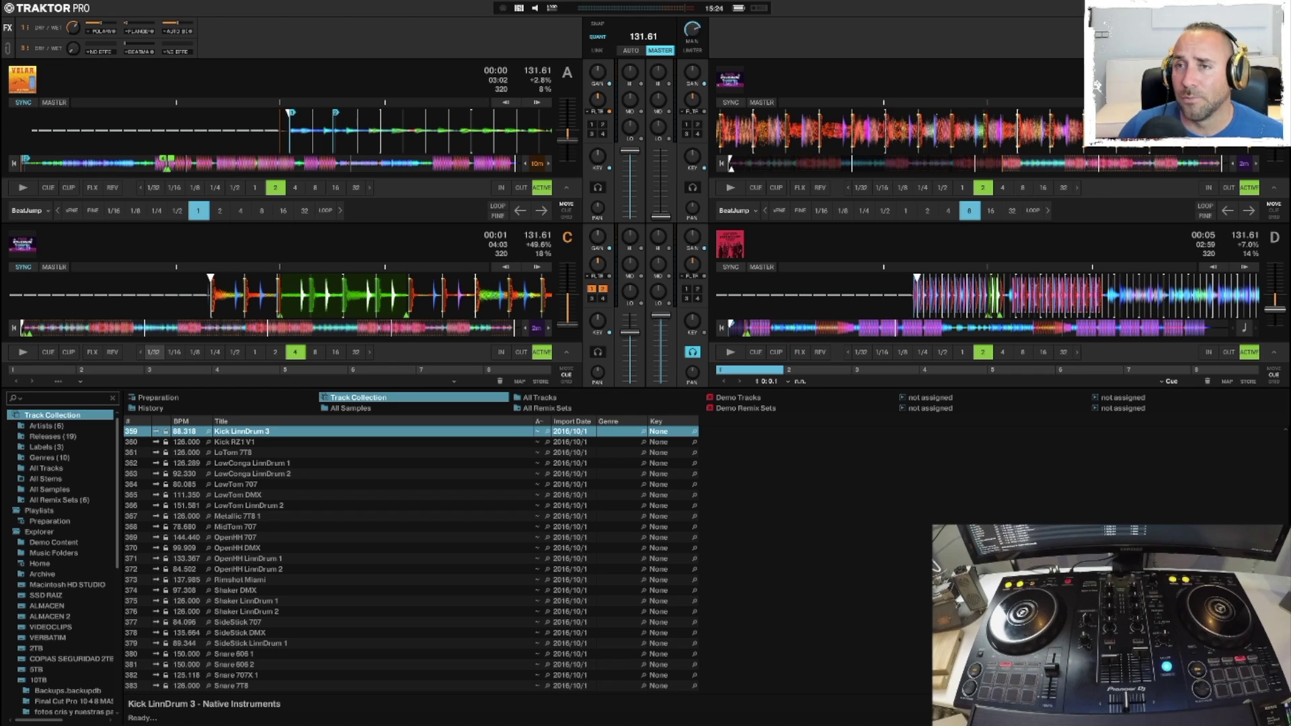
In the Effects preferences, set the FX unit routing to 2 FX Units and close the preferences.
{"action": "key", "text": "super+comma"}
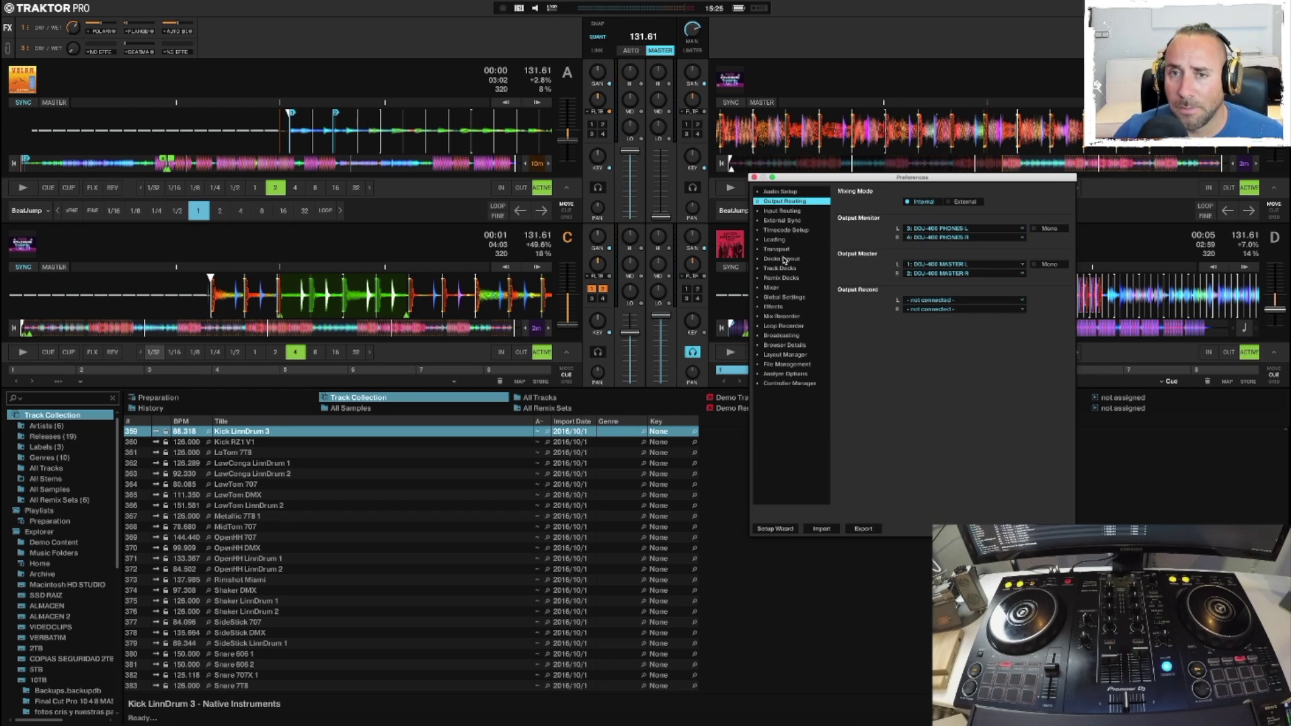
{"action": "left_click", "coordinate": [773, 307]}
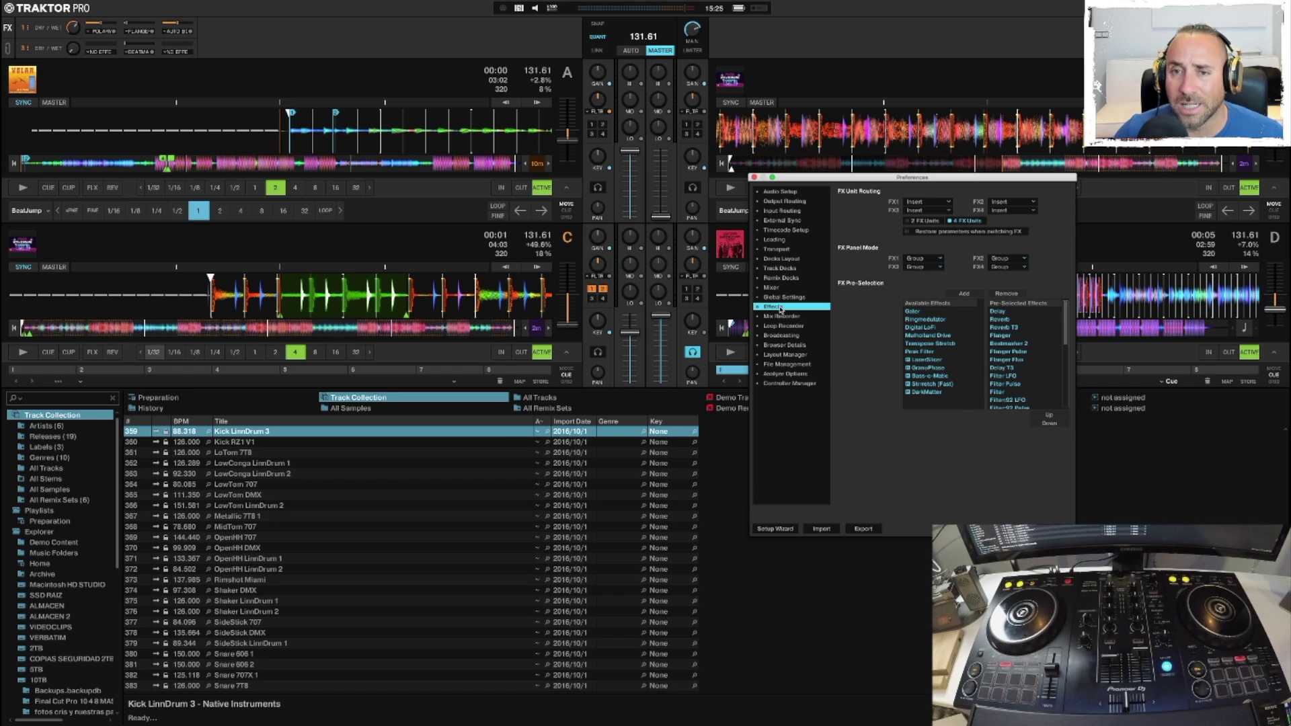
{"action": "left_click", "coordinate": [927, 221]}
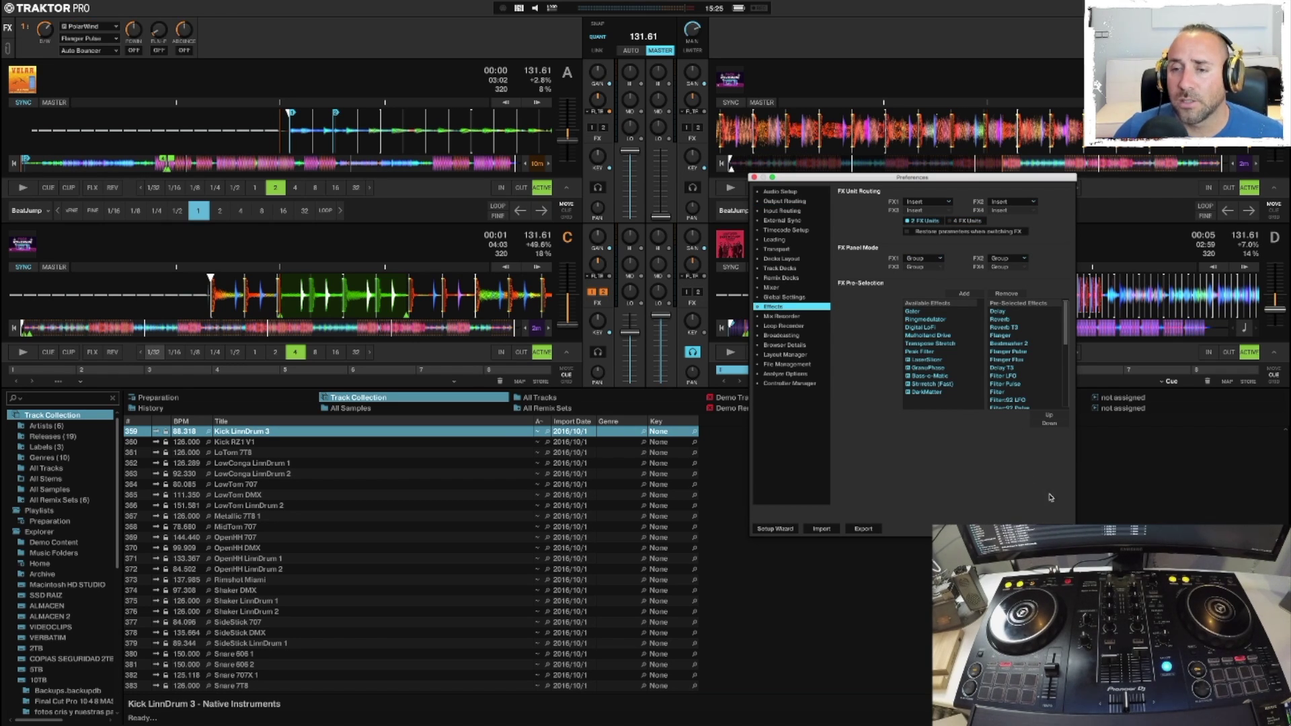
{"action": "key", "text": "Escape"}
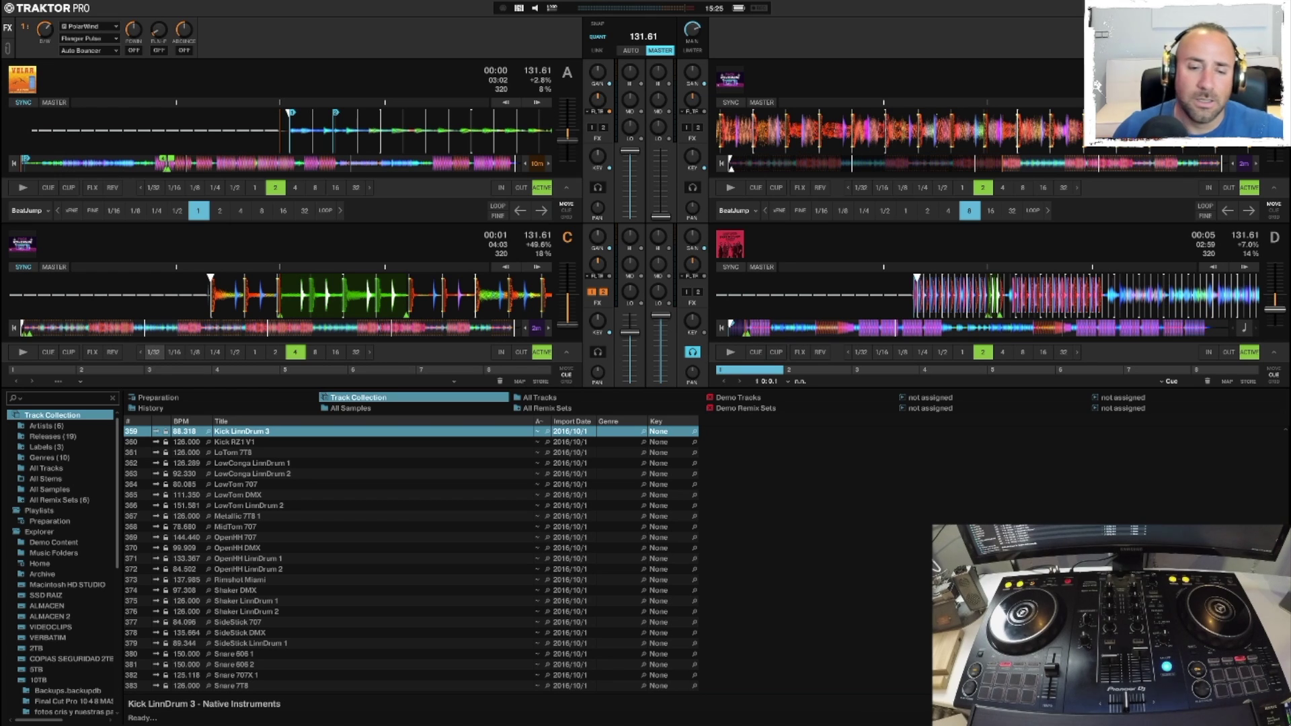